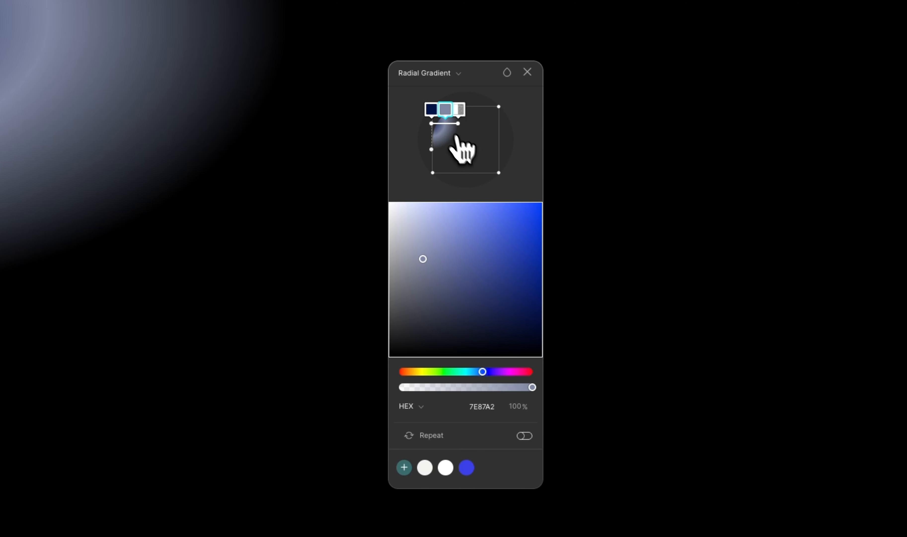
Set the radial gradient's first color stop to white (FFFFFF) and its middle stop to 041449.
left_click(431, 109)
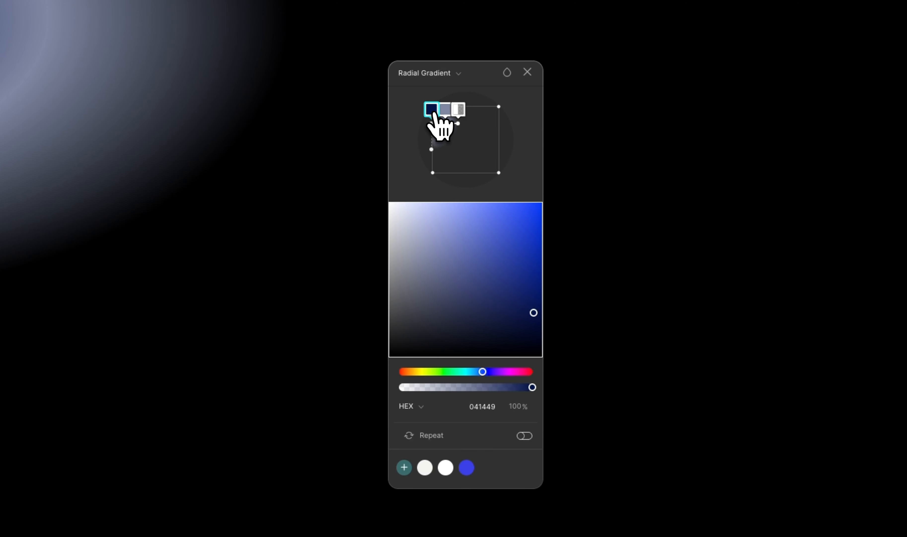
left_click_drag(424, 258, 399, 197)
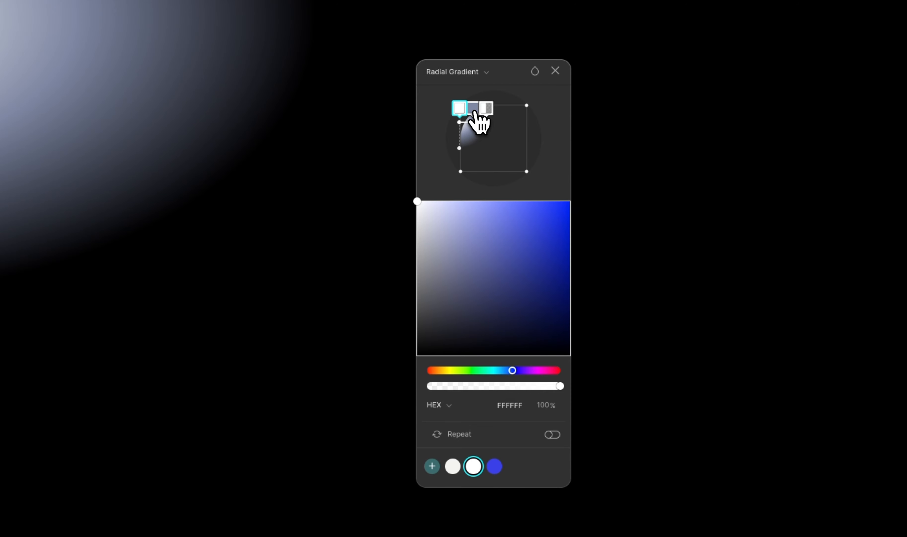
left_click(474, 108)
left_click(500, 403)
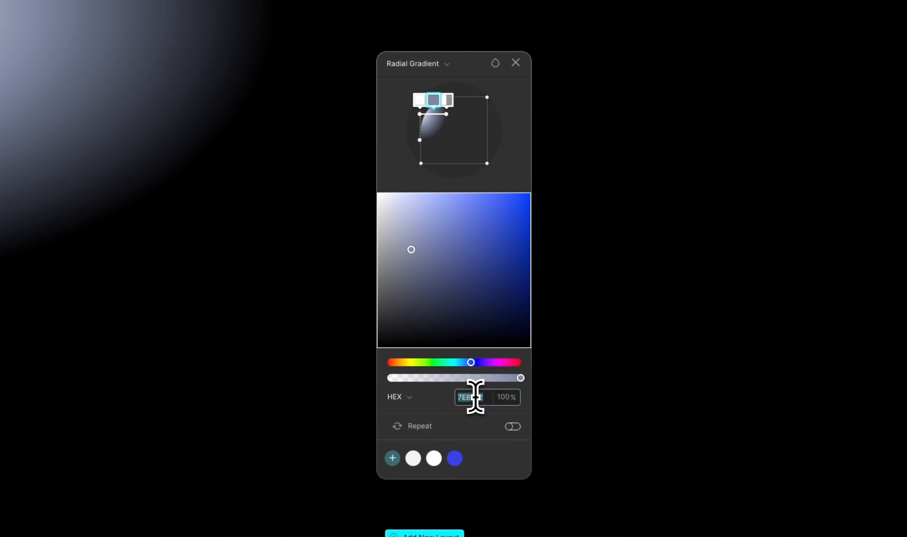
key("Return")
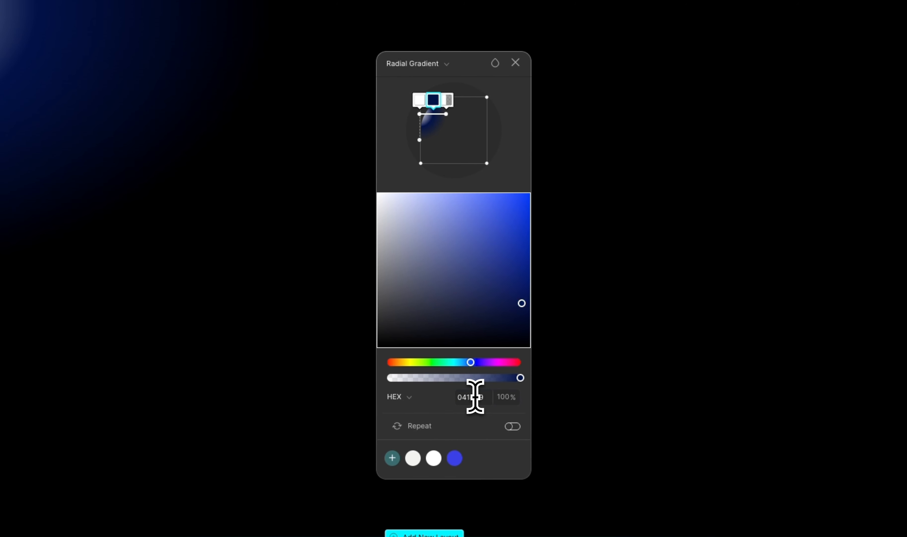
Recolor the gradient's first stop to a lighter blue at 68% opacity and close the gradient editor.
left_click(420, 100)
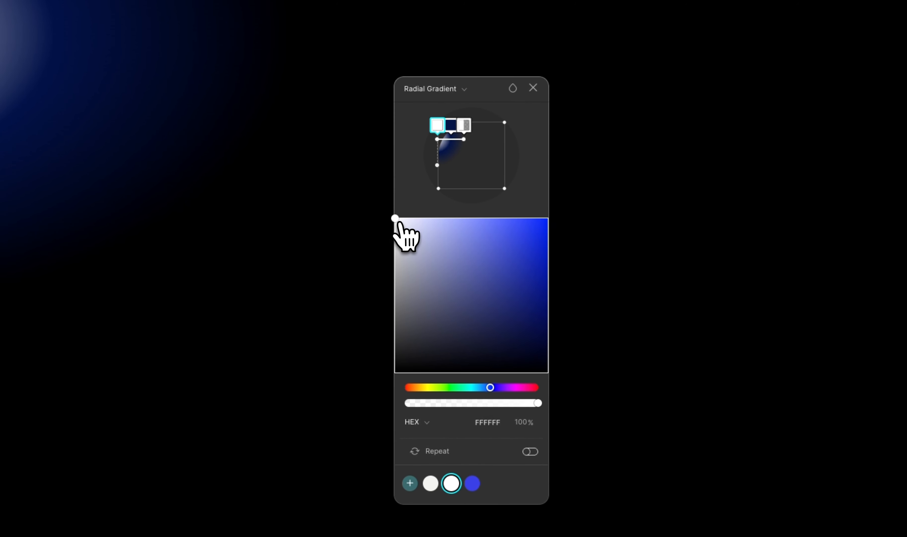
double_click(481, 425)
type("001449")
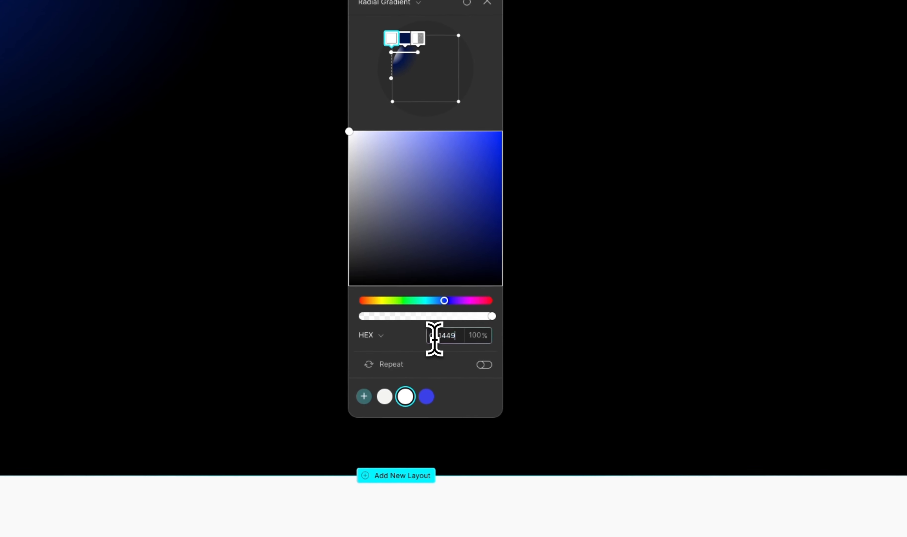
key("Return")
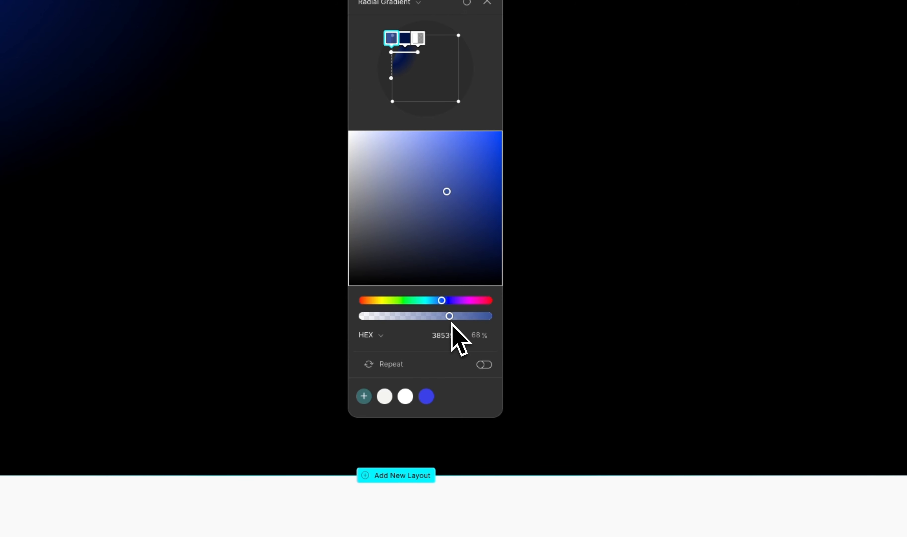
left_click(405, 38)
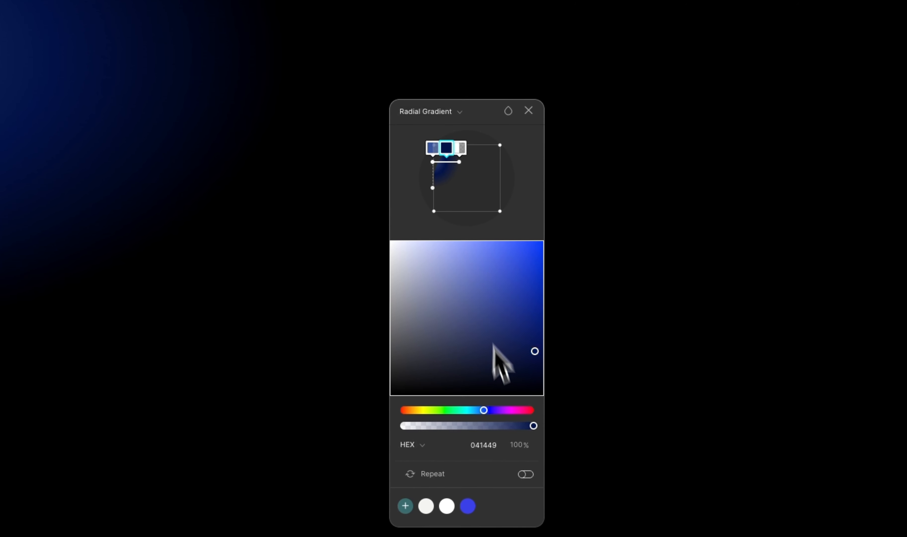
left_click(529, 111)
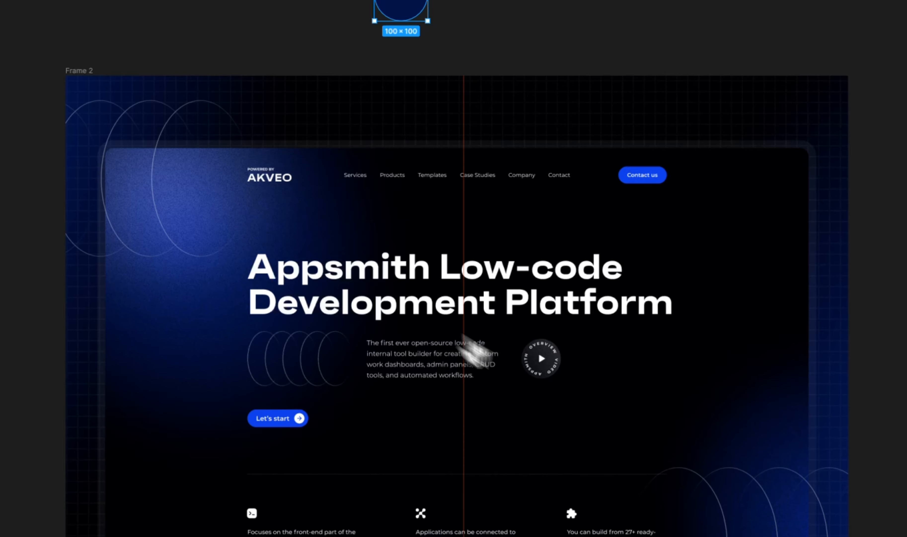
Return to the hero section and shift its background radial gradient's center slightly inward from the left edge.
left_click(435, 330)
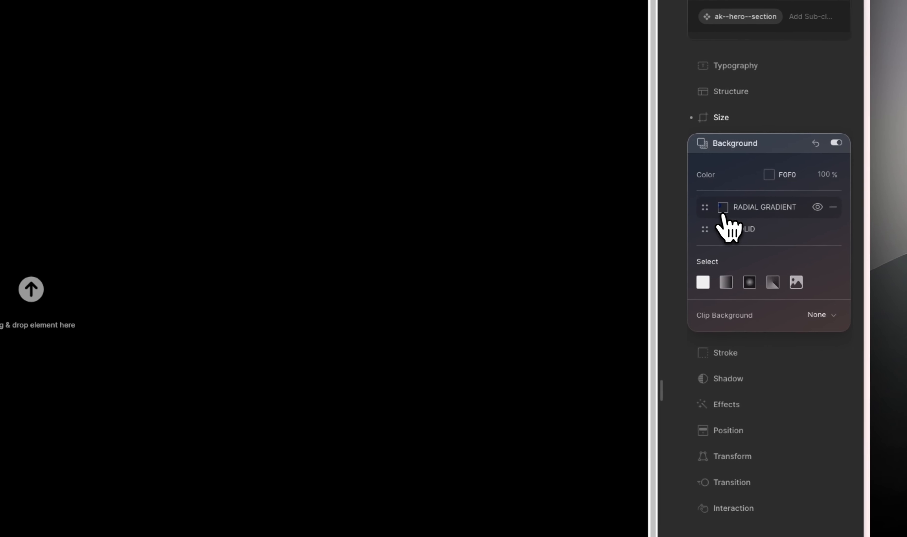
left_click(748, 210)
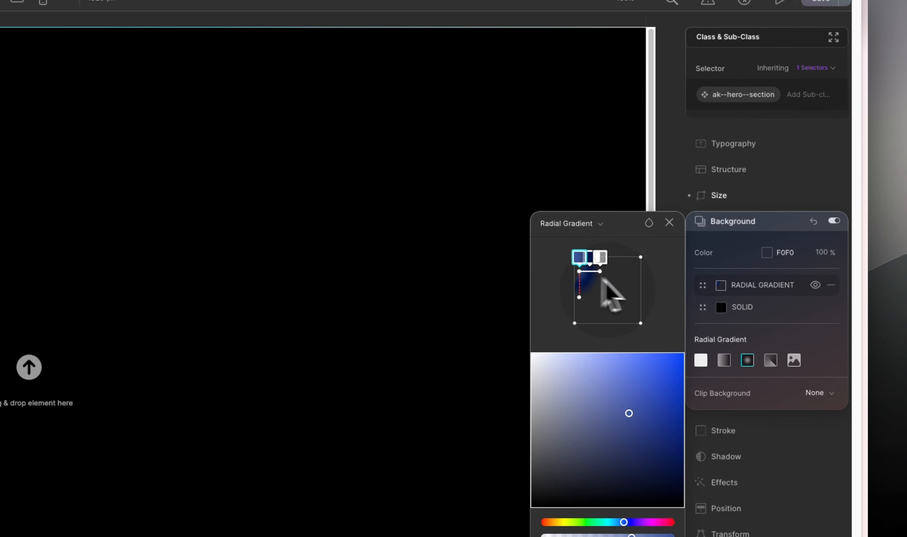
left_click(669, 222)
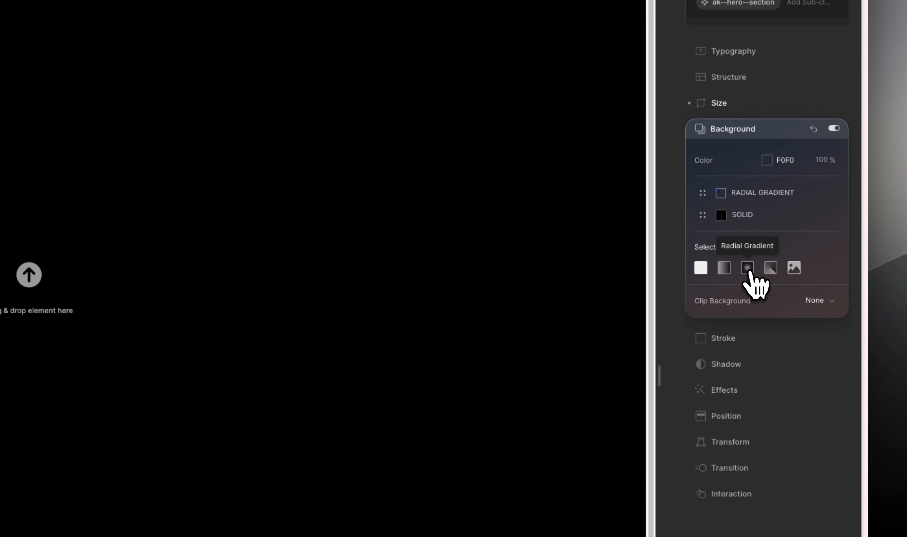
Add a second radial gradient to the hero section's background and move it above the other background layers.
left_click(747, 267)
left_click(721, 237)
left_click(670, 130)
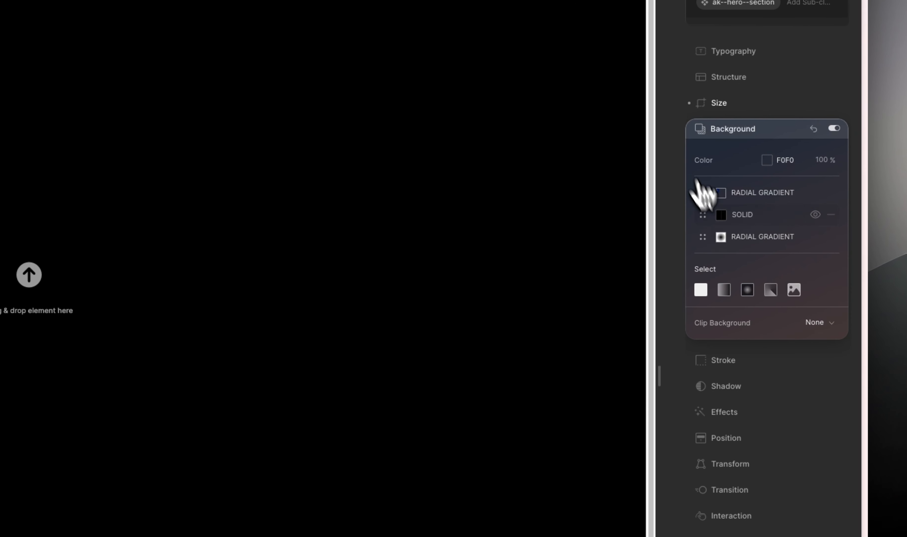
left_click_drag(705, 237, 709, 203)
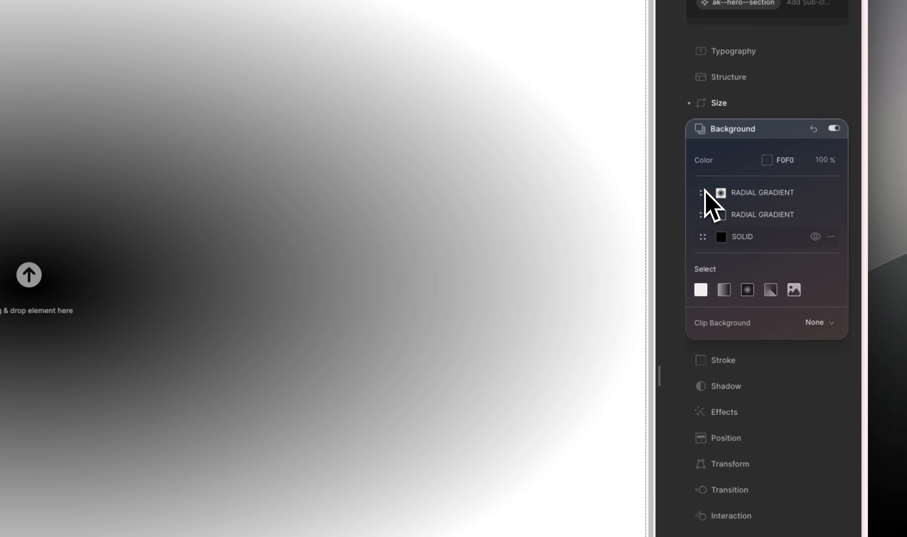
Set the new radial gradient's outer white stop to 0% opacity and its center stop to 041449.
left_click(721, 171)
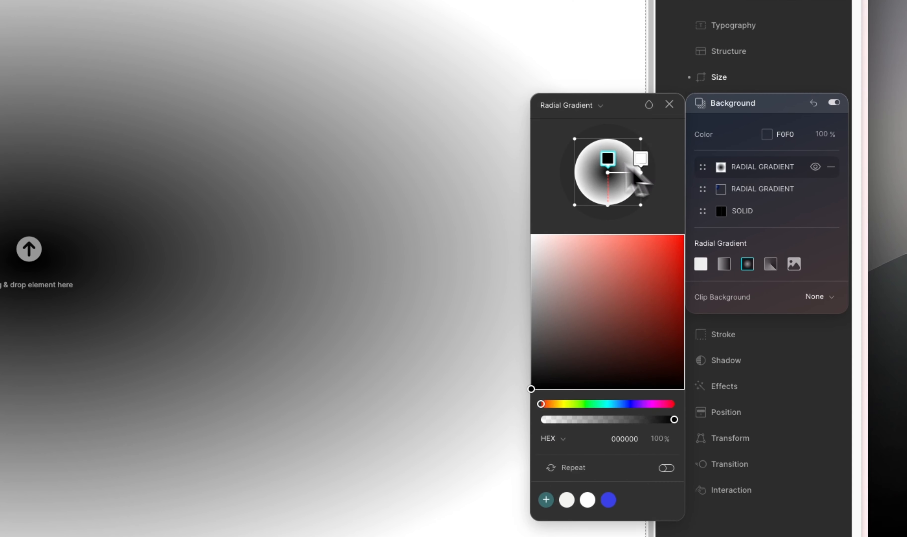
left_click_drag(621, 130, 0, 136)
left_click_drag(139, 124, 371, 110)
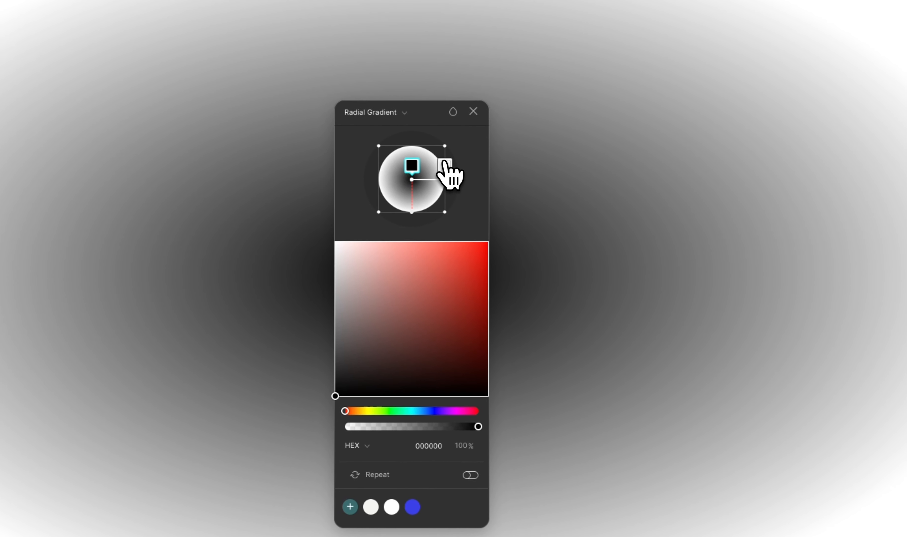
left_click(406, 159)
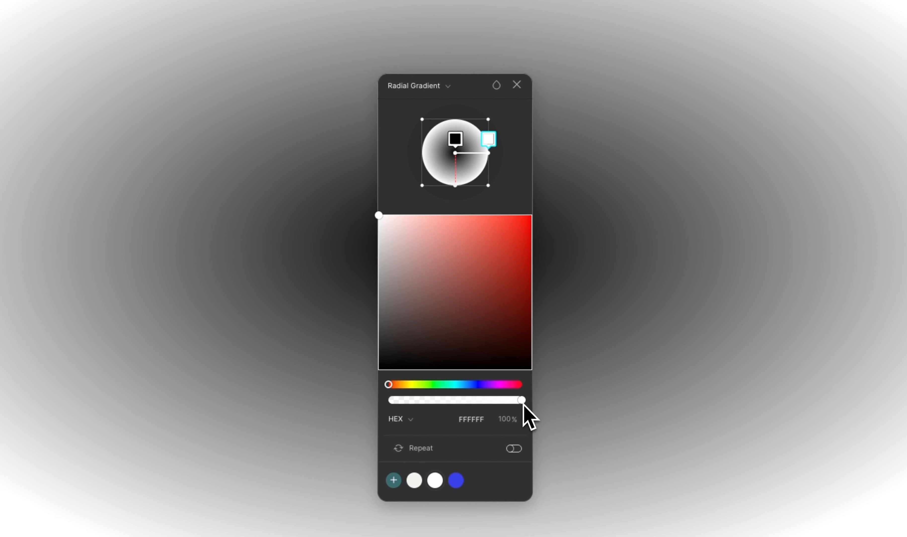
left_click_drag(480, 427, 347, 426)
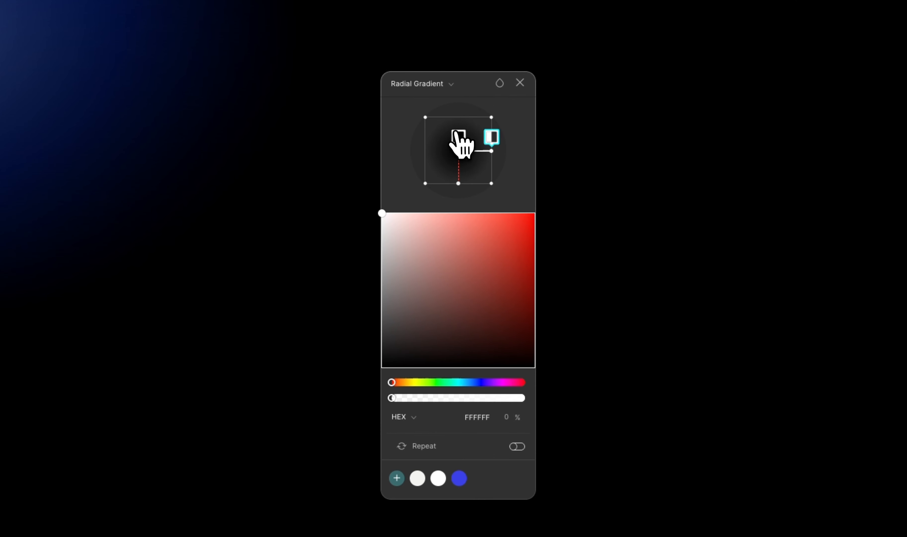
left_click(461, 140)
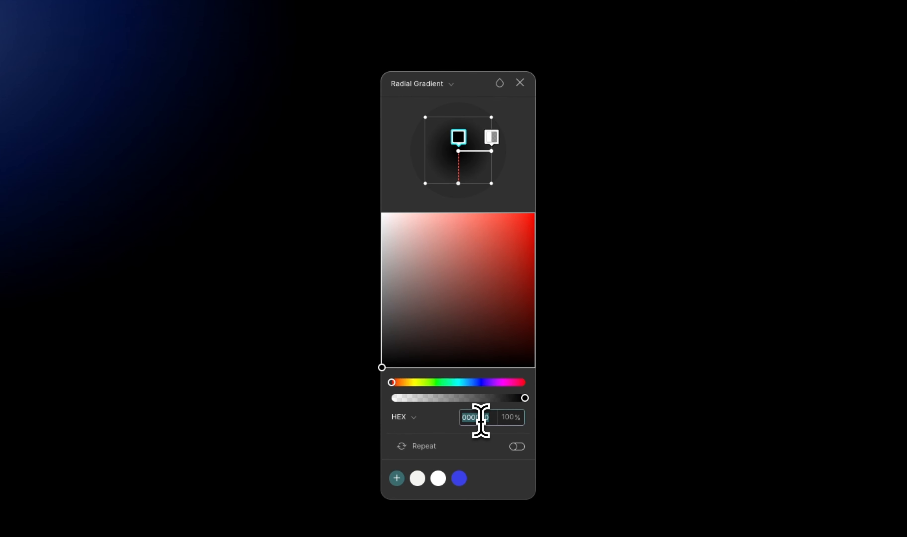
key("Return")
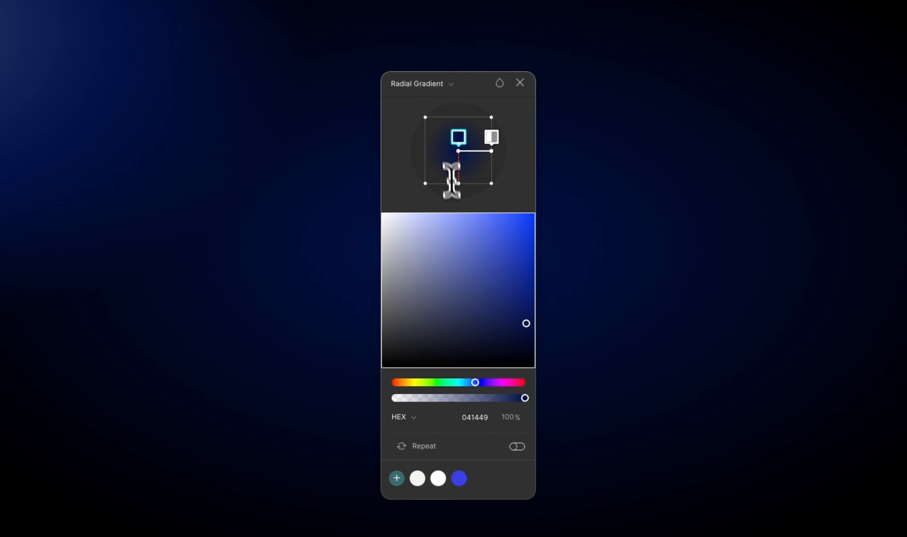
Move the new gradient's center to the section's lower-right corner, adjust its radius, and close the background settings.
left_click_drag(581, 239, 346, 219)
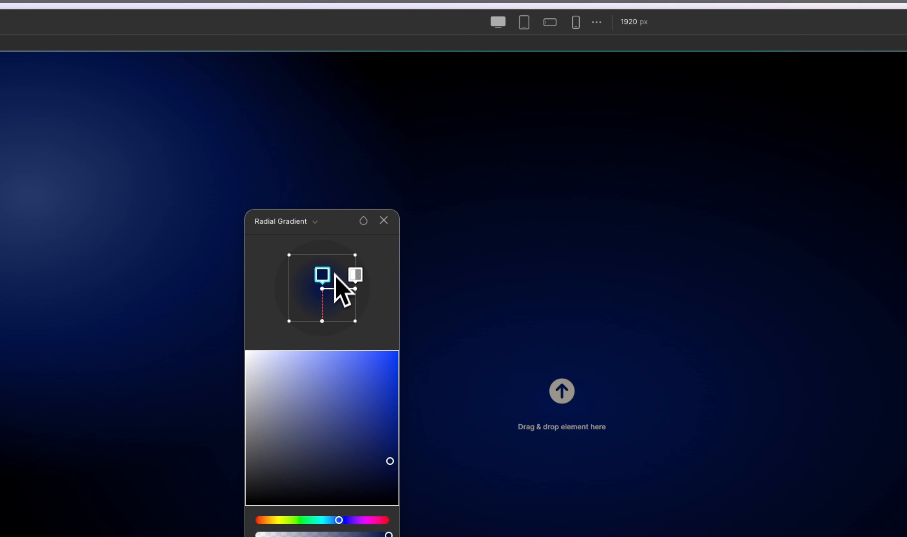
left_click_drag(324, 291, 346, 317)
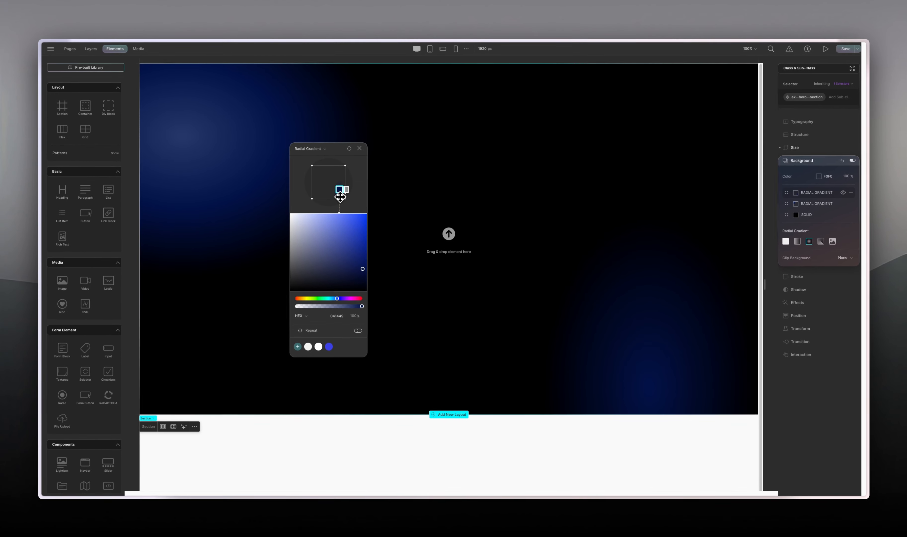
left_click_drag(340, 198, 338, 196)
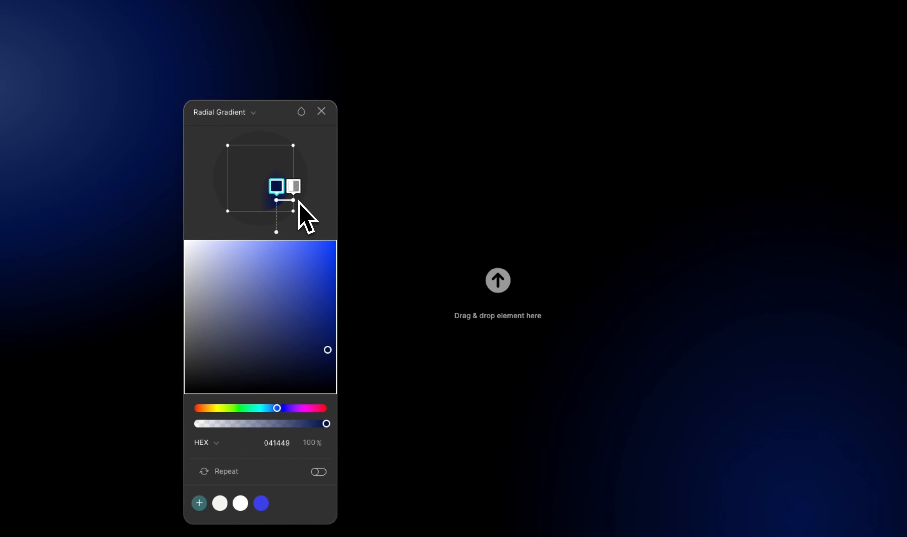
left_click_drag(346, 192, 351, 193)
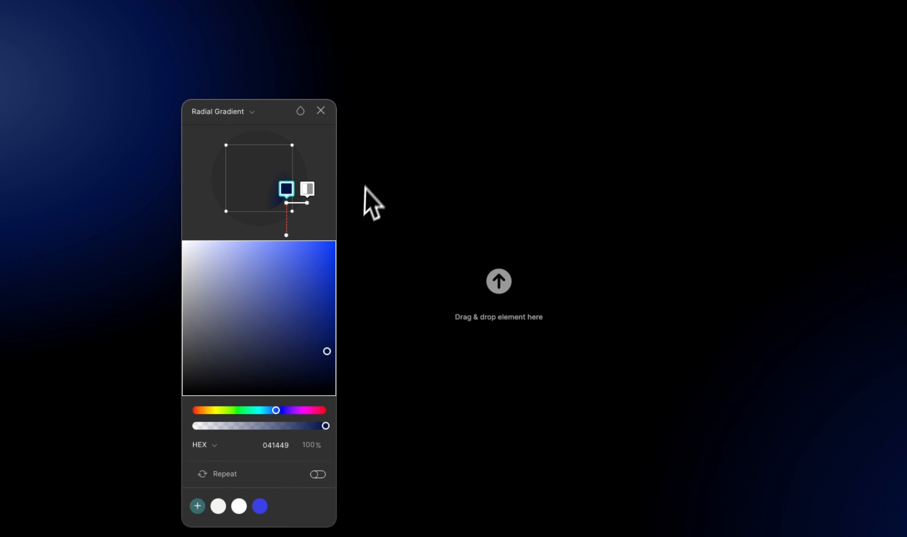
left_click(321, 110)
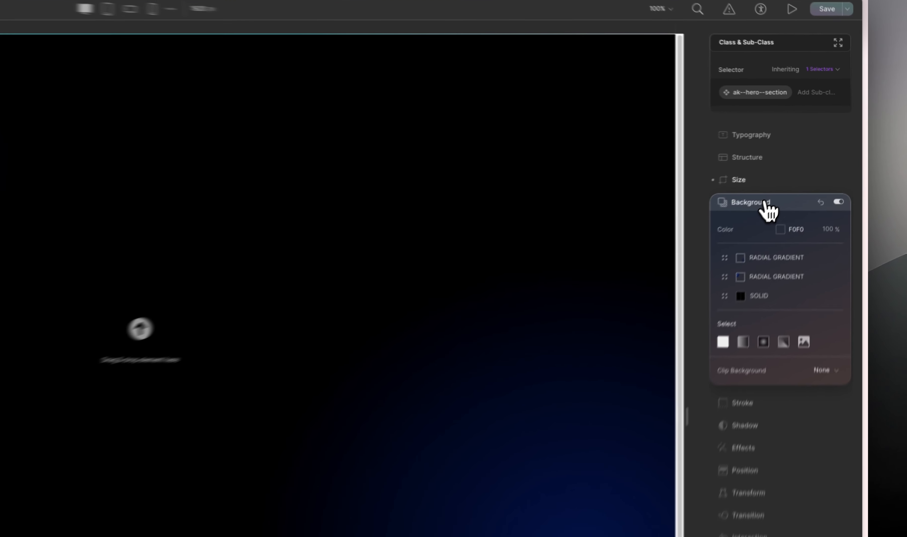
left_click(807, 161)
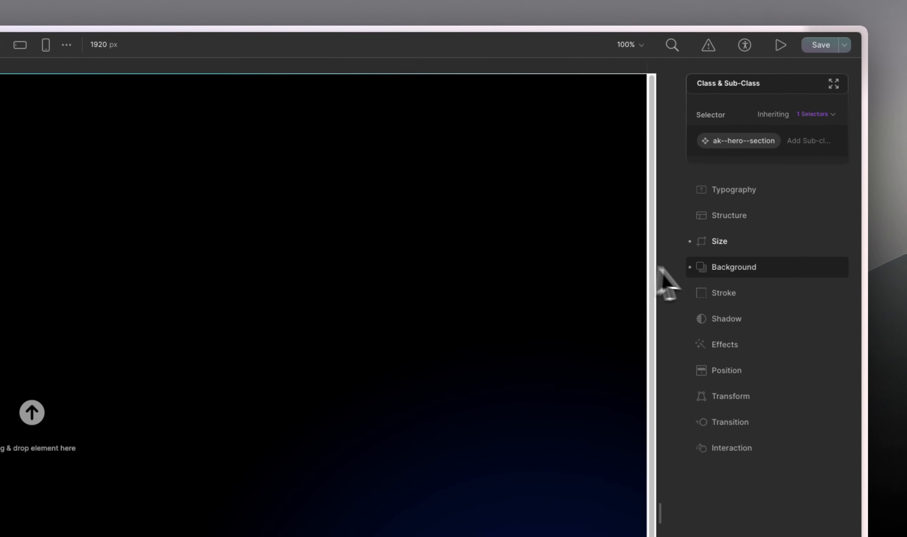
Set the hero section's top and bottom padding to 100 px.
left_click(747, 208)
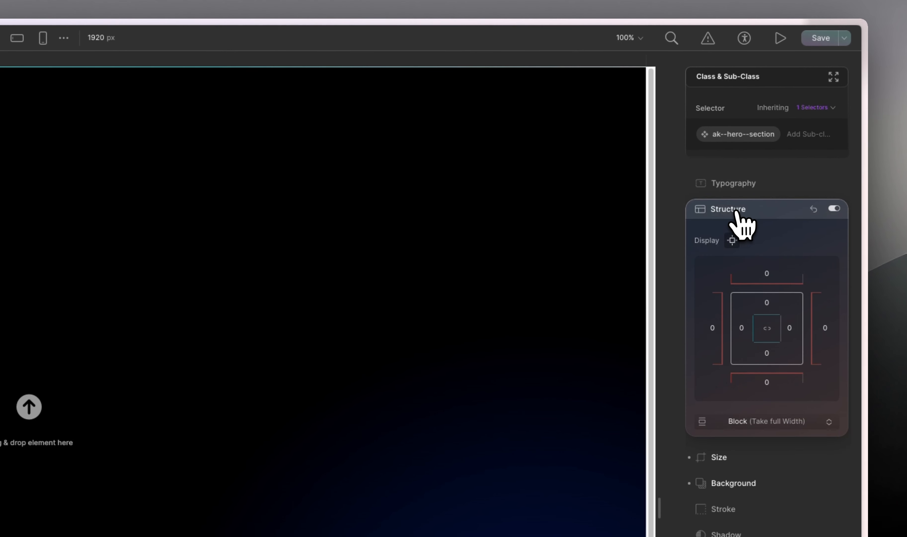
left_click(769, 304)
left_click(804, 340)
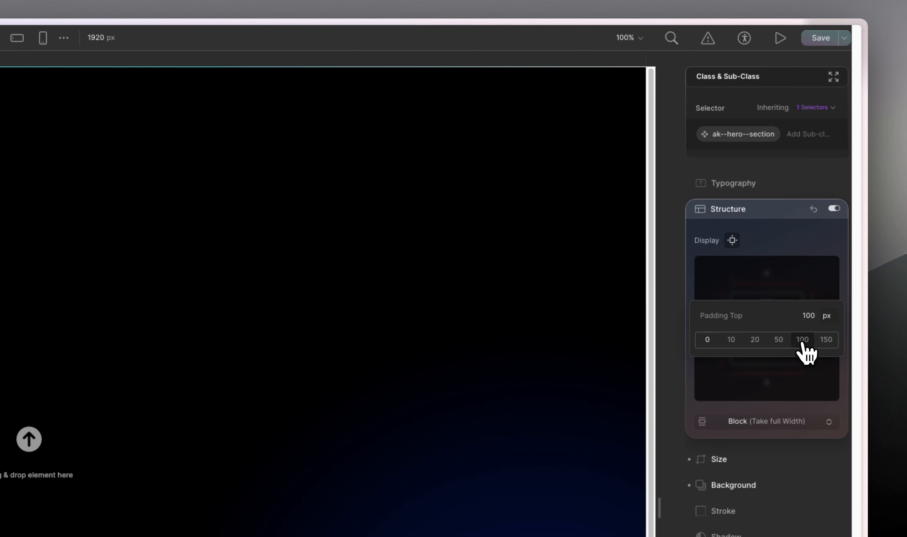
left_click(769, 352)
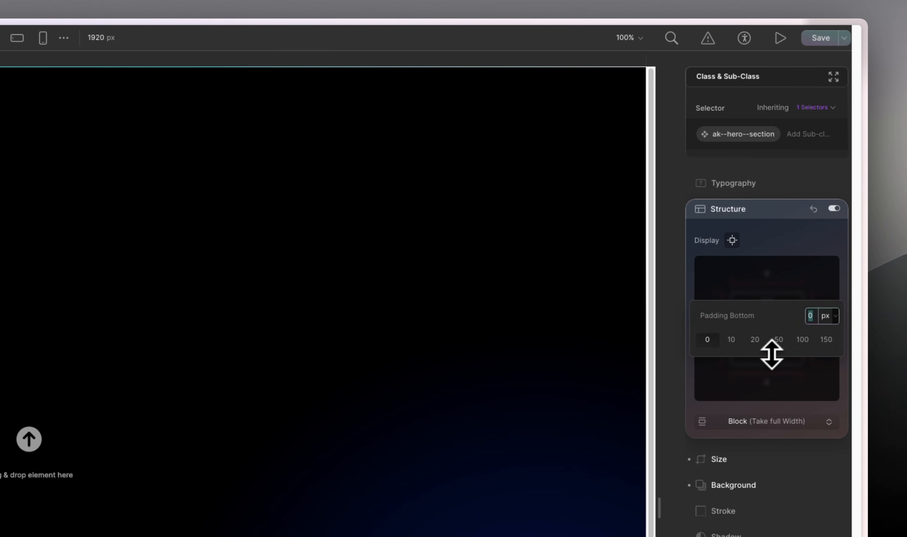
left_click(803, 339)
Set the hero section's left and right padding to 20 px.
left_click(745, 328)
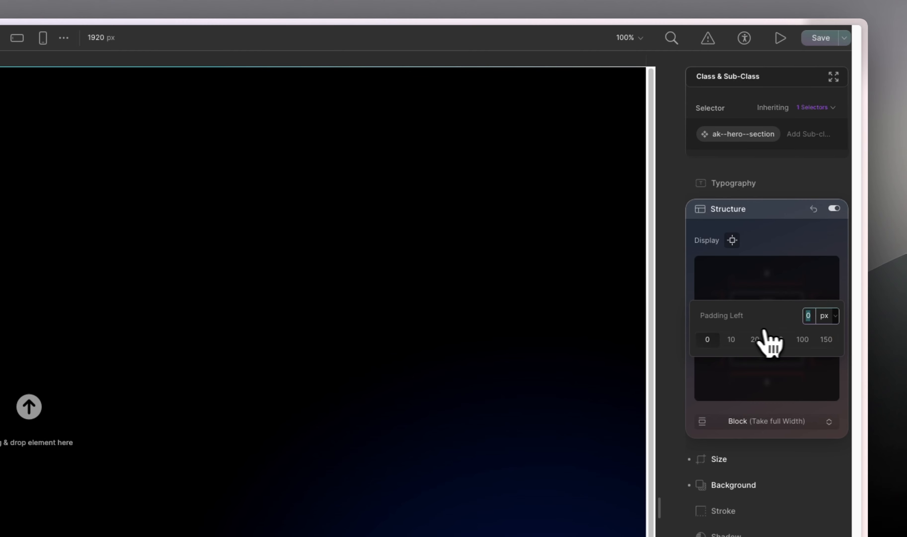
left_click(755, 340)
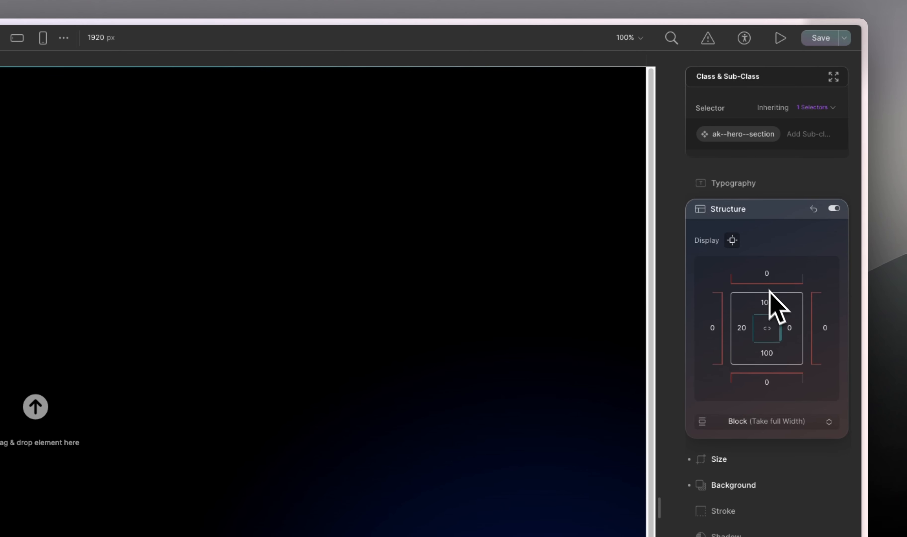
left_click(789, 328)
left_click(756, 339)
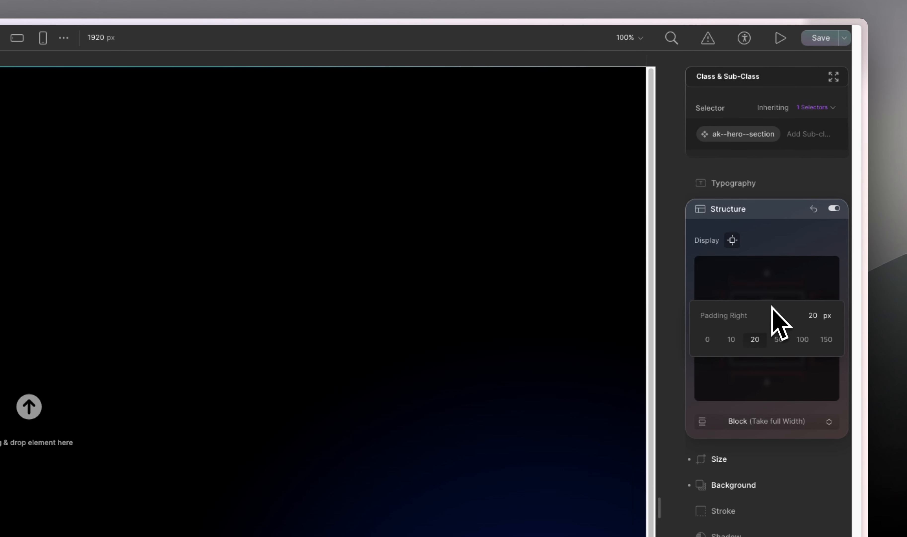
left_click(775, 212)
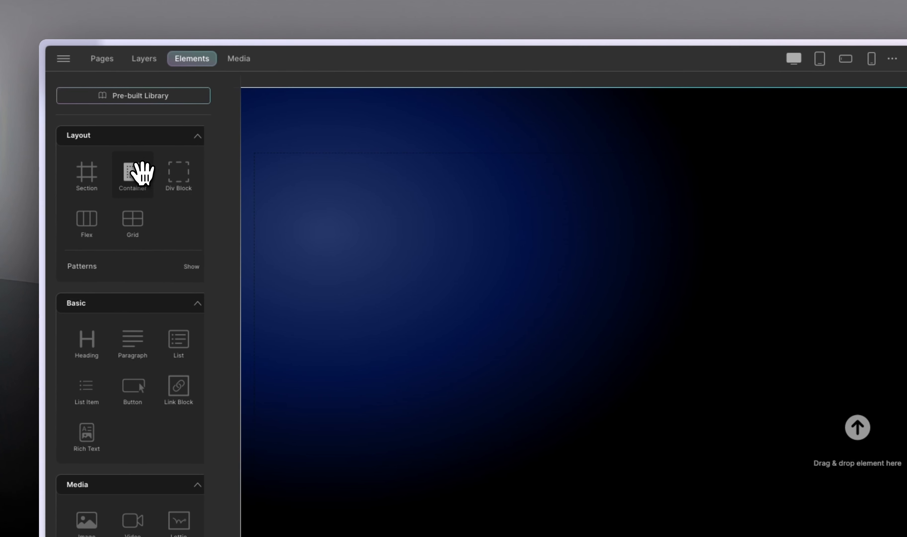
Add a container inside the hero section and open its size settings.
left_click(110, 171)
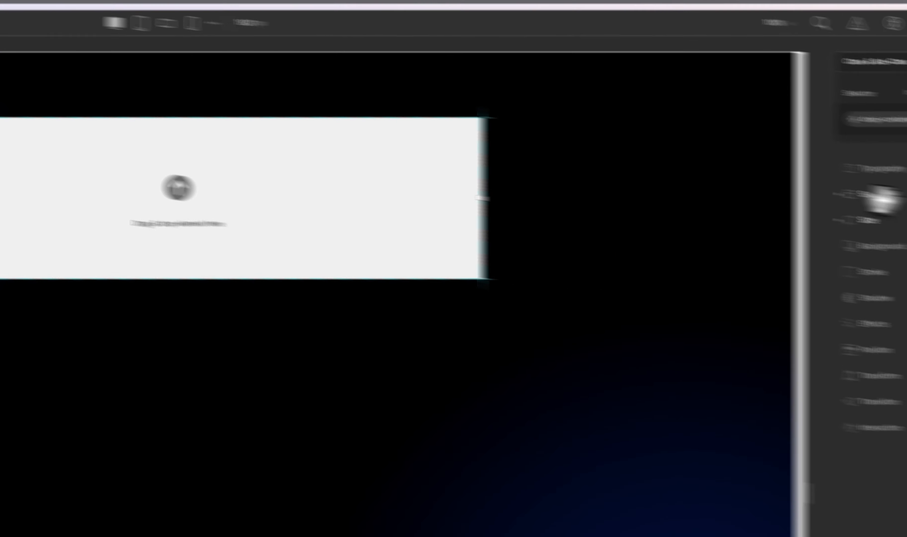
left_click(884, 220)
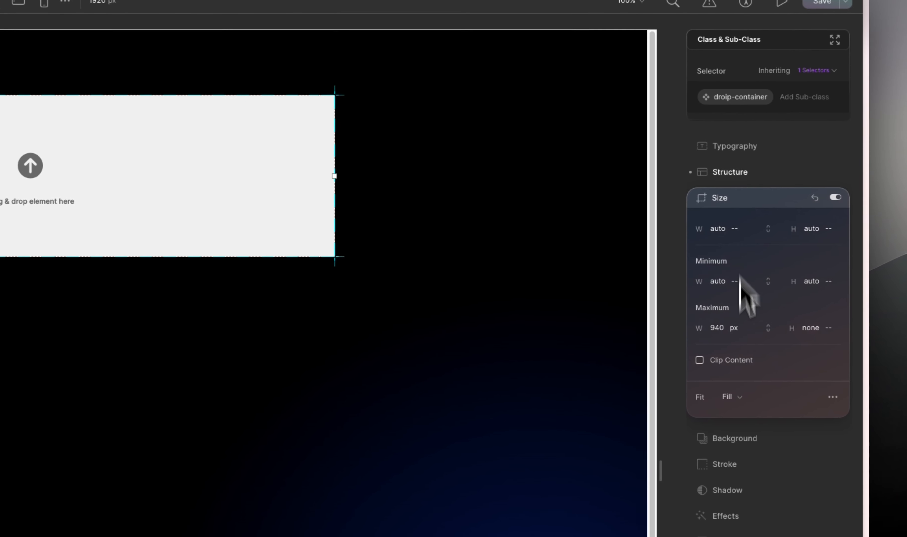
left_click(718, 332)
type("1440")
key("Return")
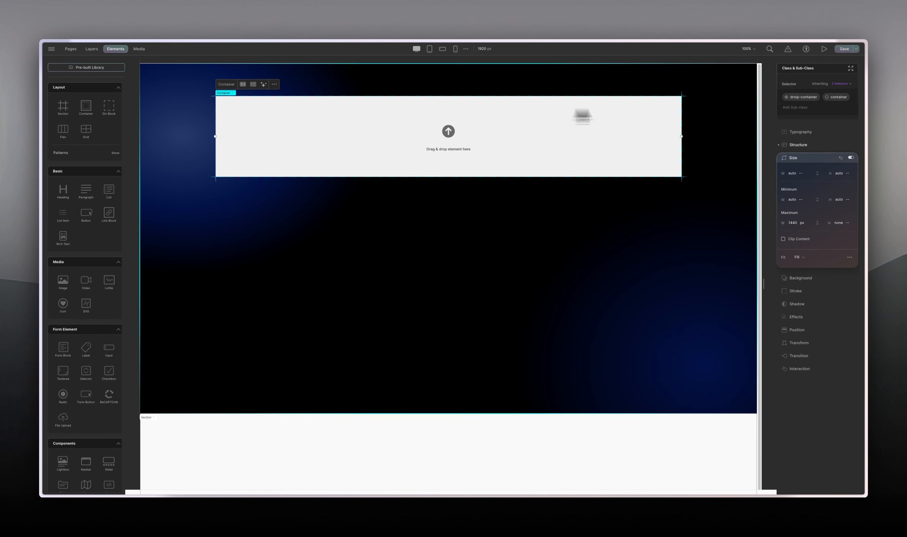
left_click(846, 97)
left_click(826, 199)
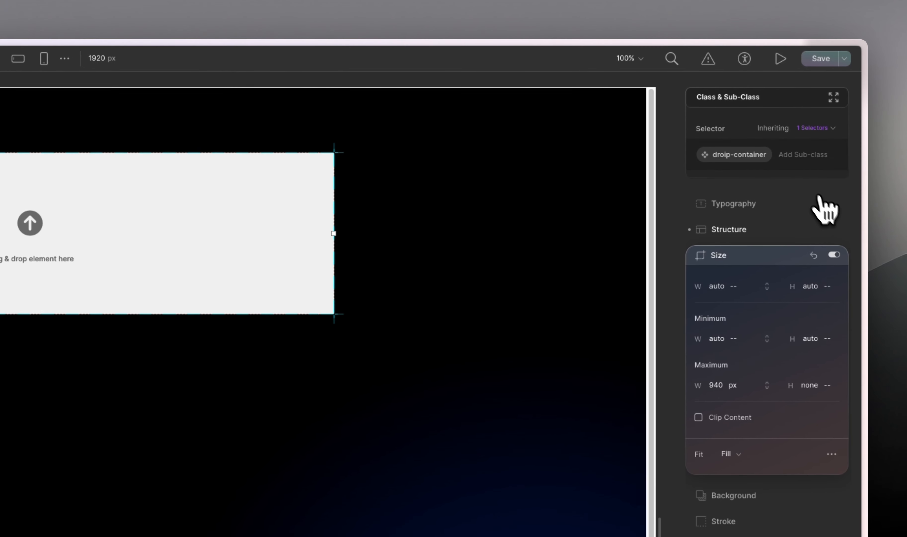
Remove the droip-container class from the container and assign it the class ak-inner-div.
left_click(771, 158)
left_click(816, 202)
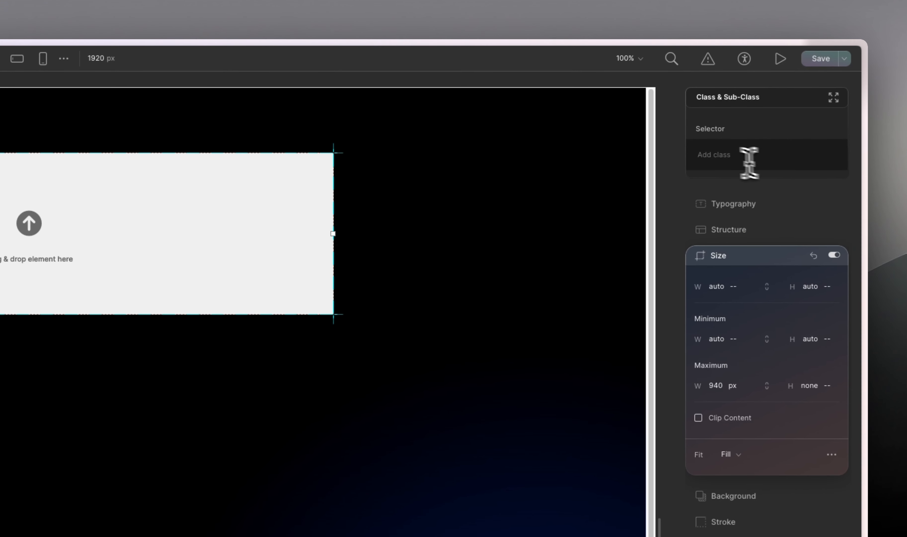
left_click(714, 157)
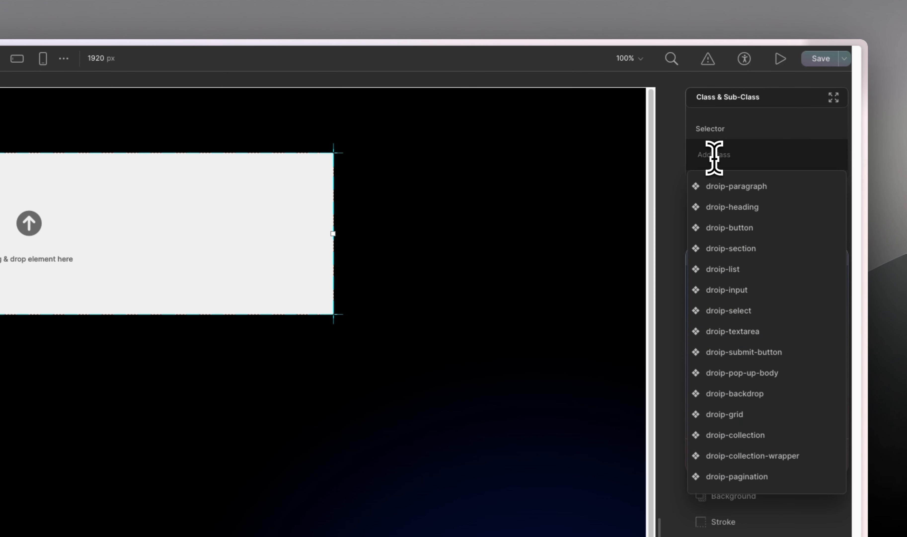
type("ak-inne")
type("r-div")
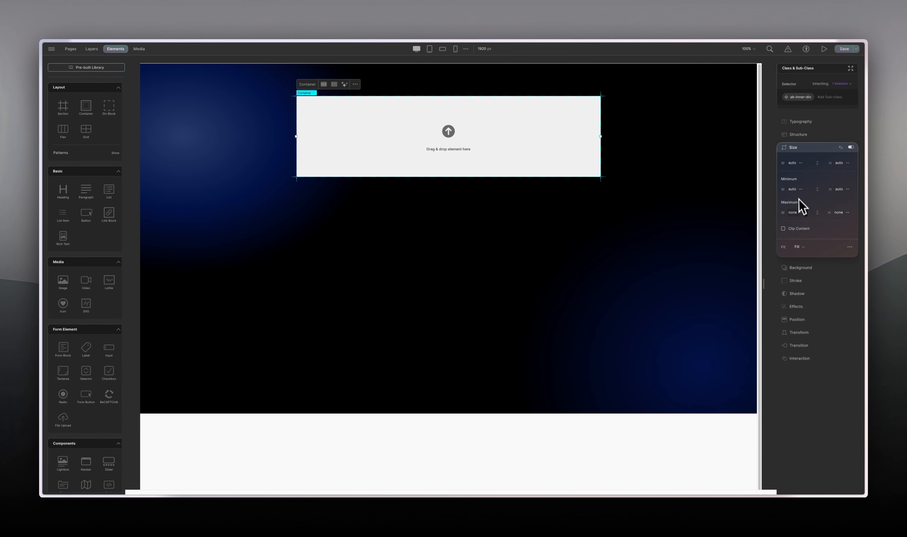
Set the ak-inner-div container's maximum width to 1440 px and open its width for editing.
left_click(794, 213)
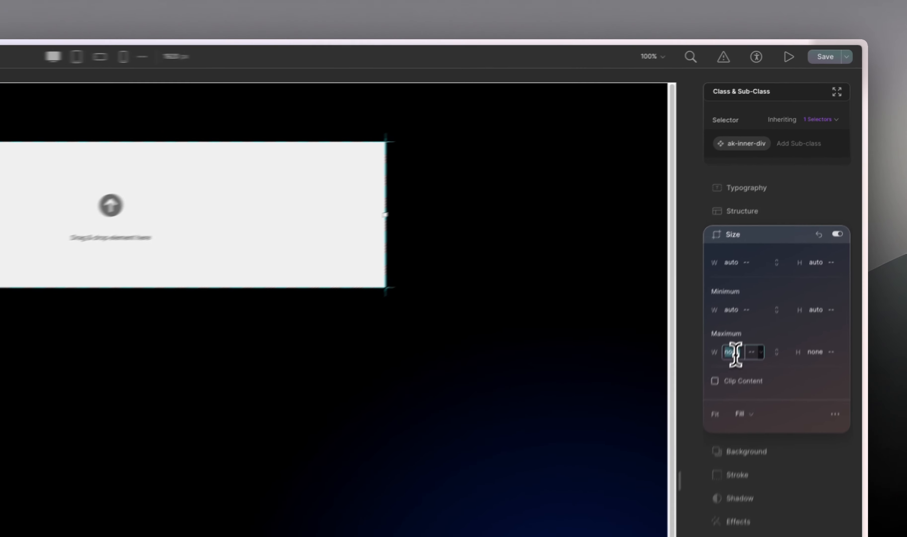
type("1440")
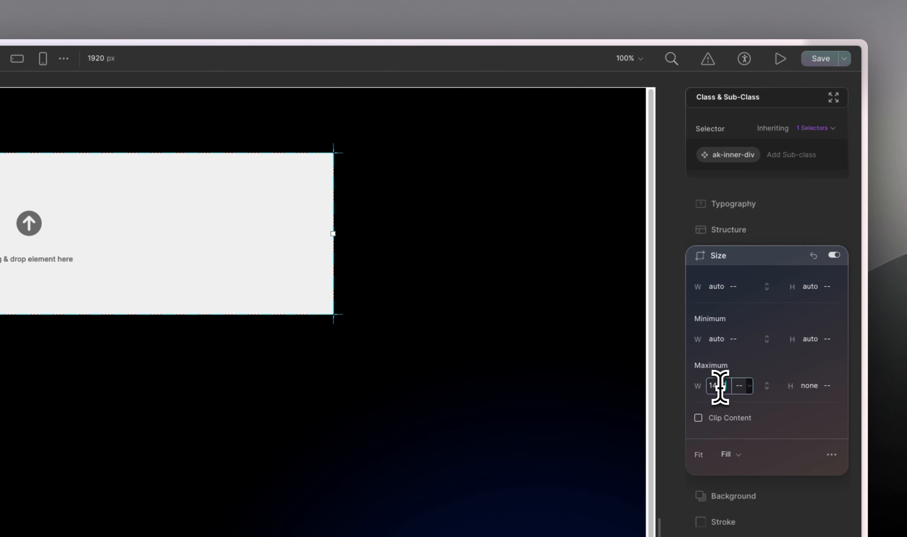
key("Return")
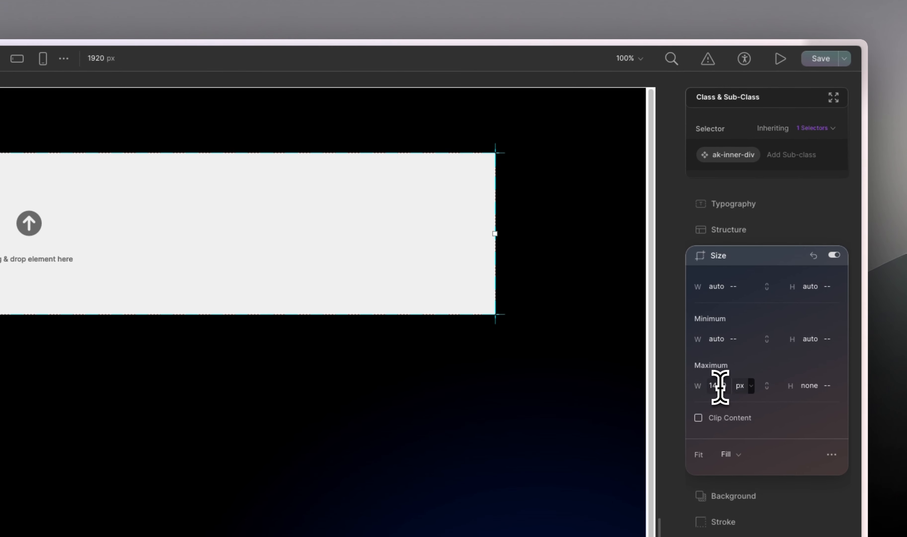
left_click(720, 286)
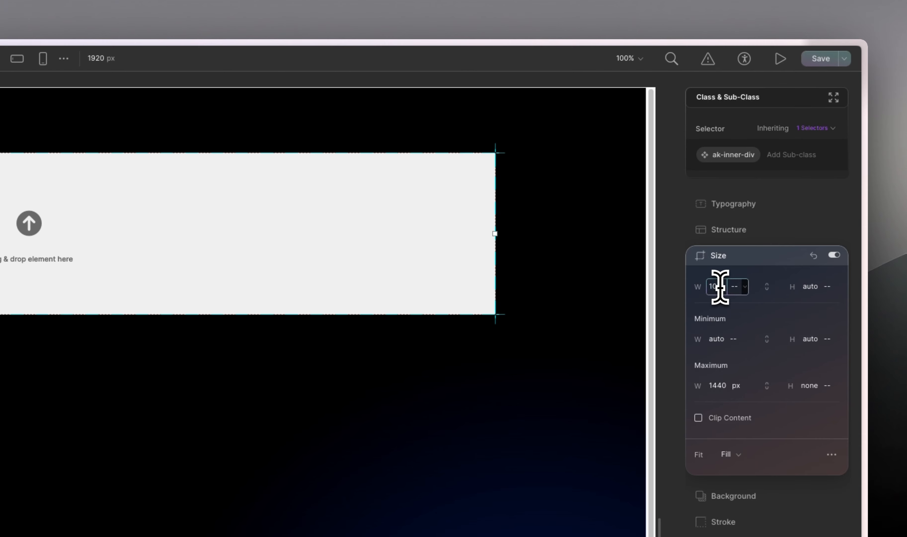
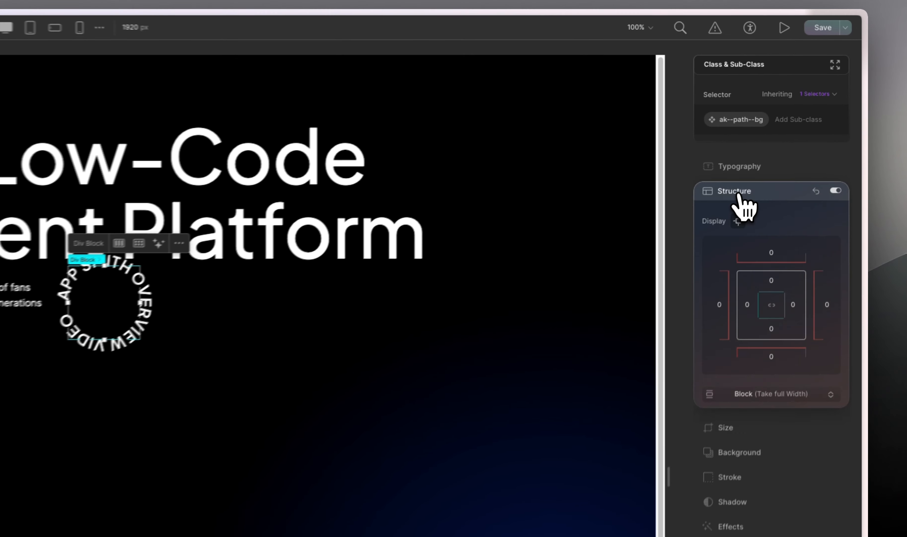
Link the padding sides of the ak--path--bg div block around the circular text and set its padding to 30 px.
left_click(788, 147)
left_click(792, 146)
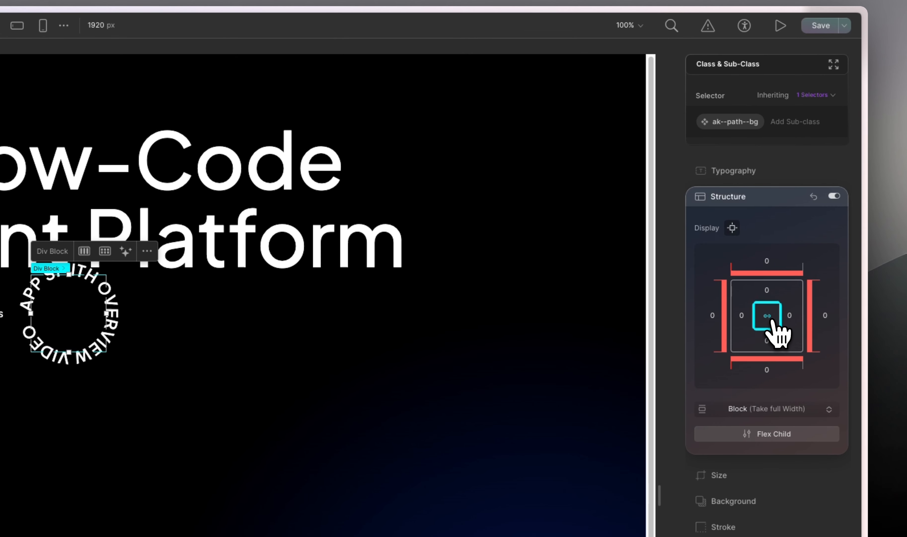
left_click(769, 289)
left_click(755, 327)
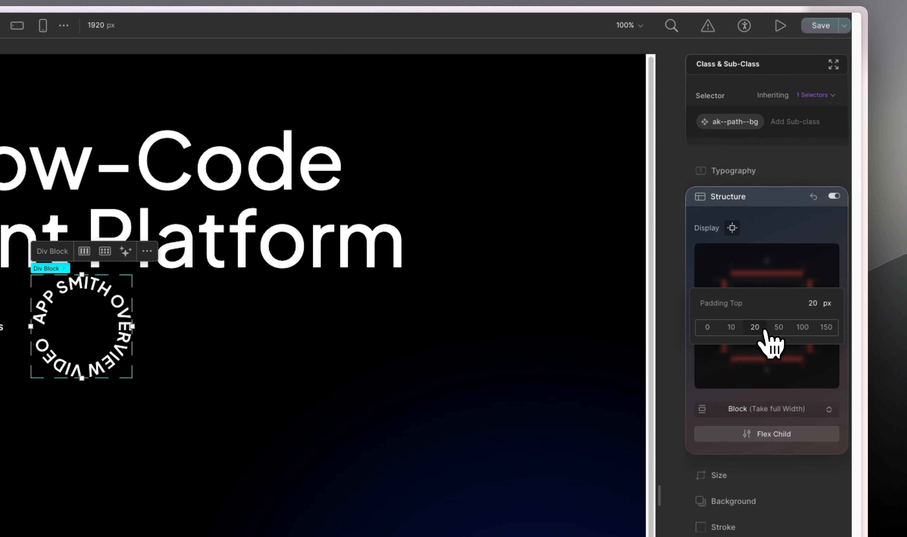
left_click(779, 327)
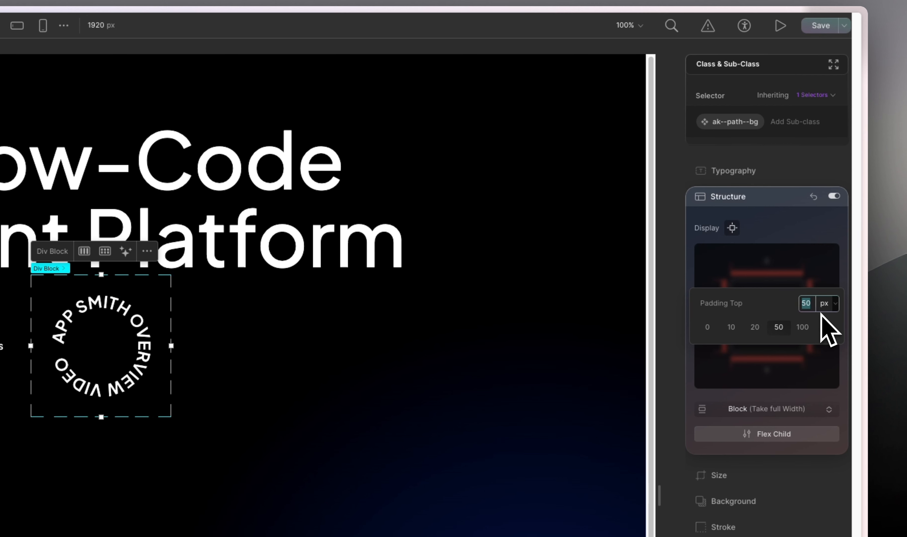
key("Up")
key("Up")
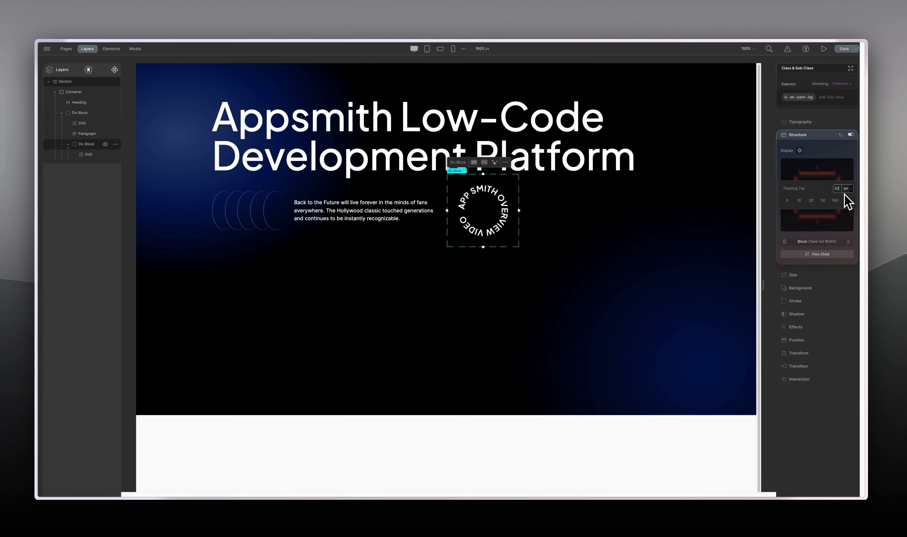
key("BackSpace")
key("BackSpace")
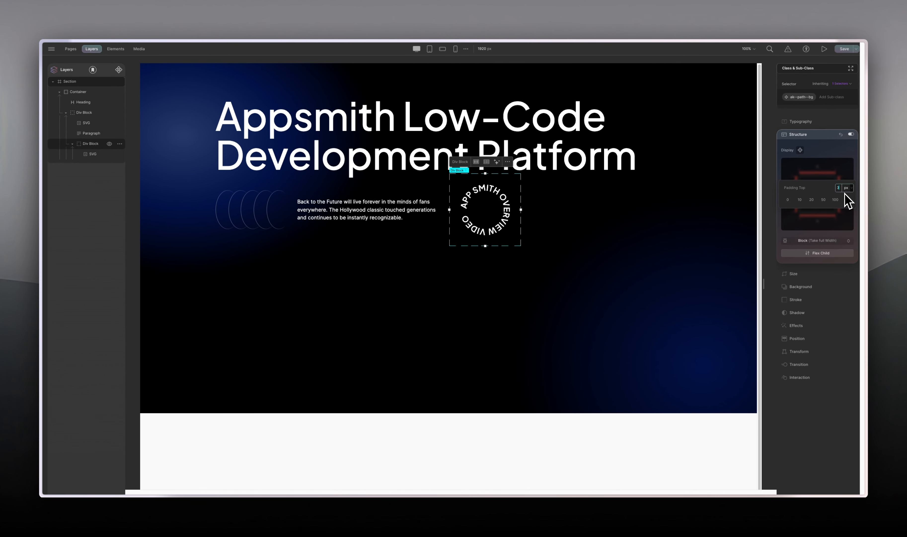
key("Return")
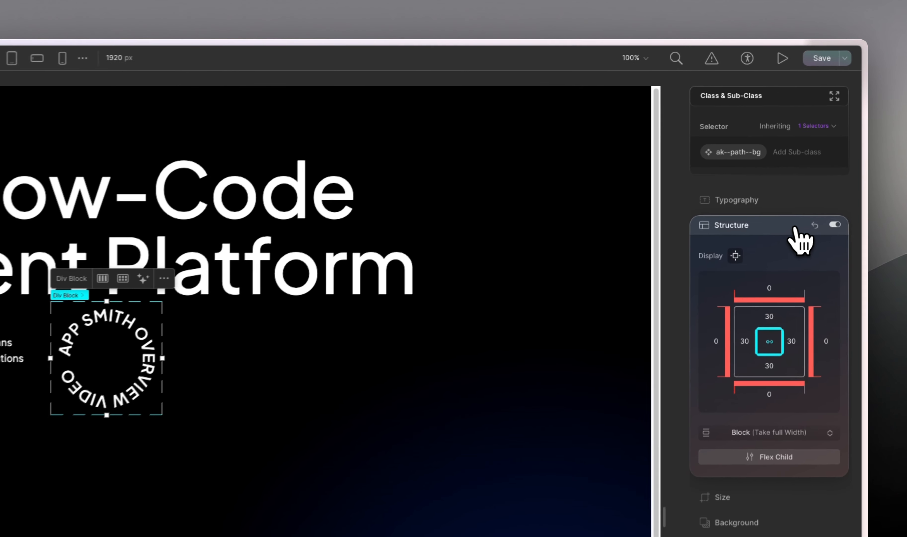
Set the width of the ak--path--bg div block to 190 px.
left_click(828, 135)
left_click(733, 256)
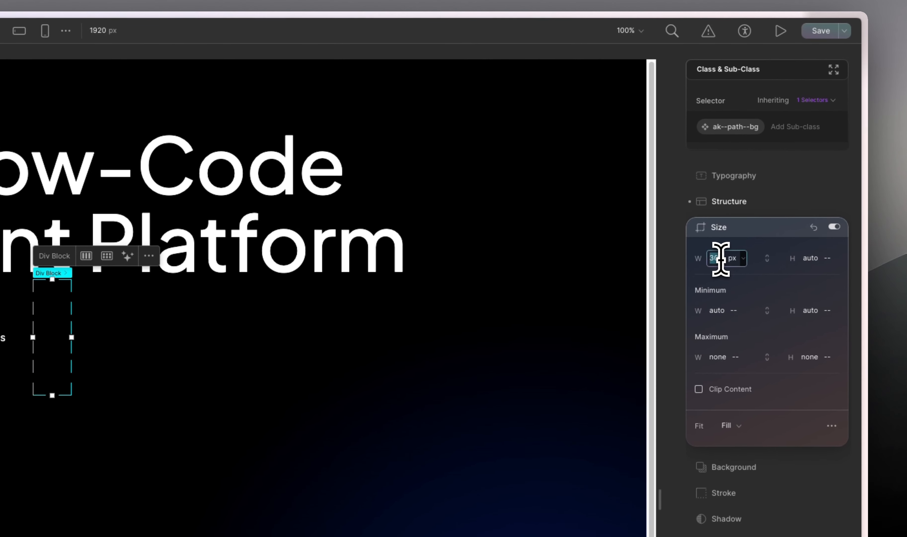
type("1")
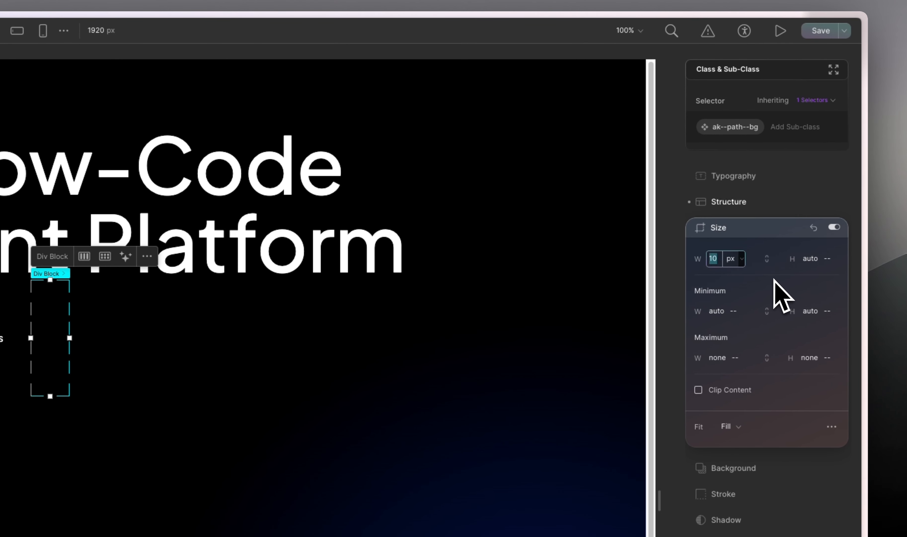
type("90")
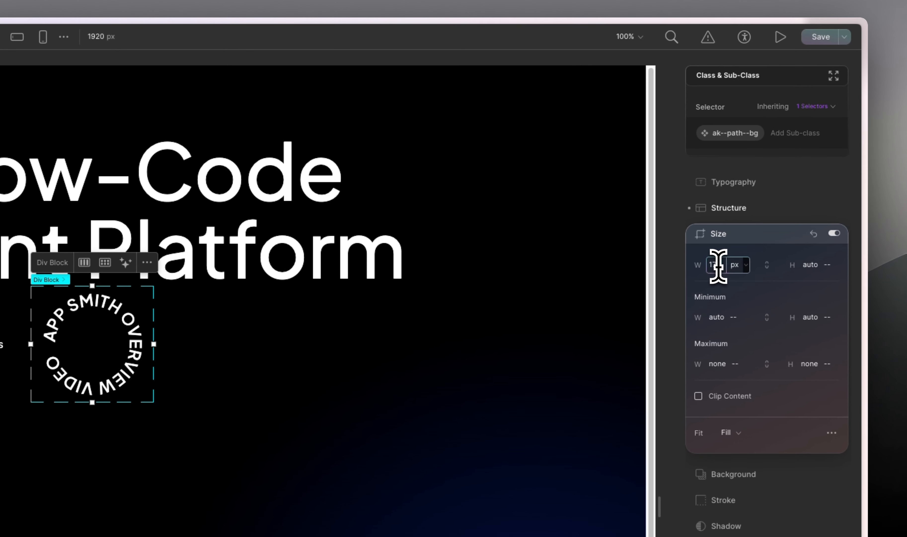
key("Return")
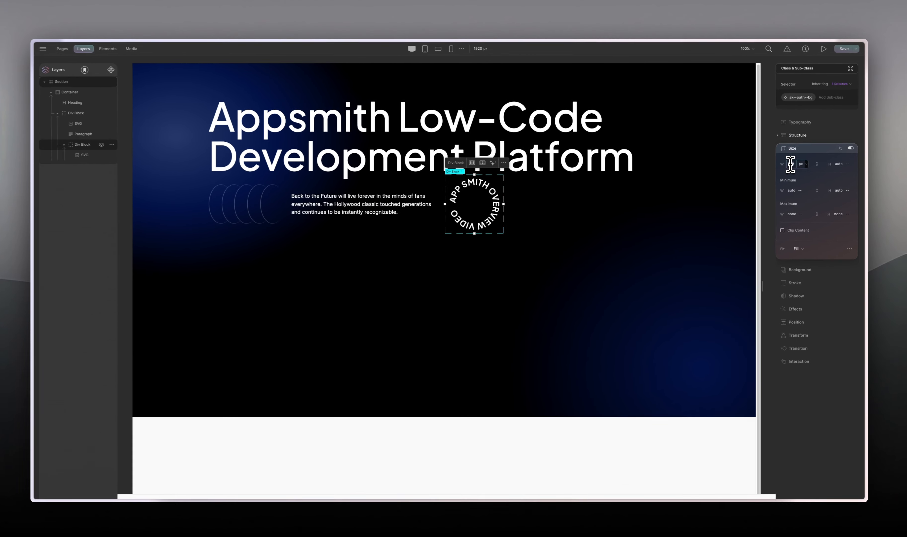
Make the ak--path--bg div block square with a height of 190 px and a matching width of 190 px.
left_click(843, 163)
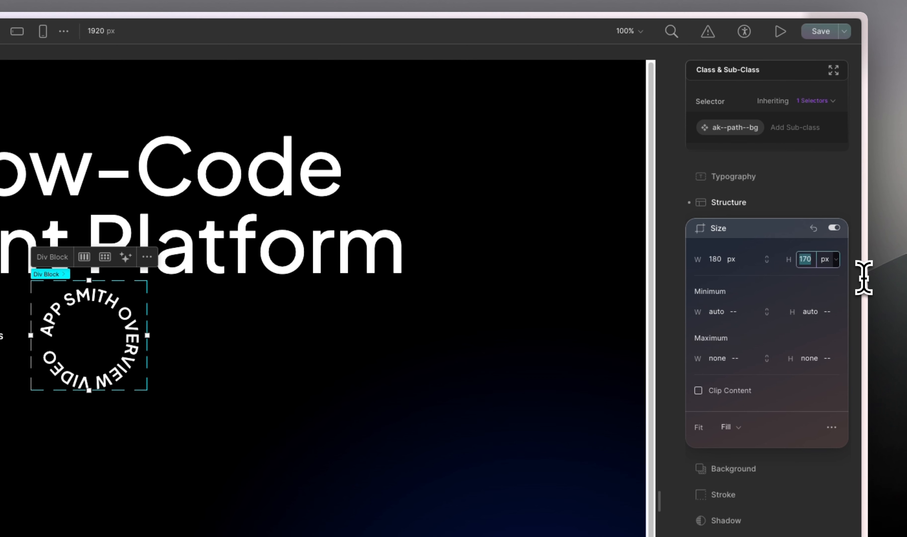
key("Up")
key("Up")
key("Up")
key("Up")
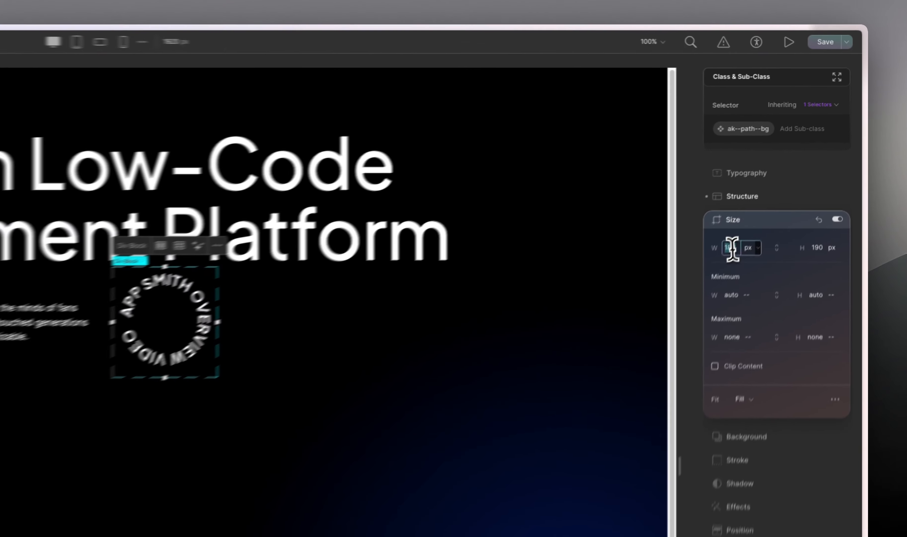
left_click(792, 163)
type("190")
key("Return")
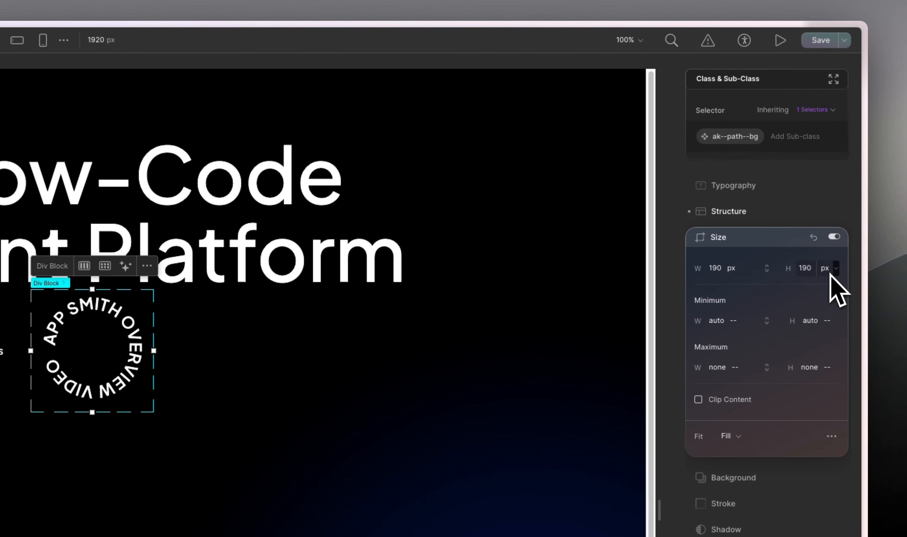
Change the ak--path--bg div block's display to Flex and center its contents.
left_click(744, 213)
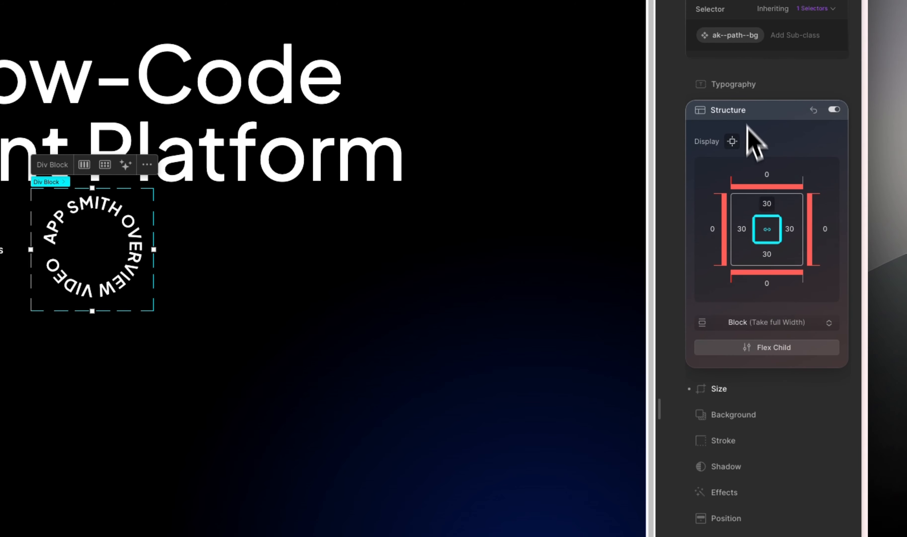
left_click(776, 318)
left_click(769, 414)
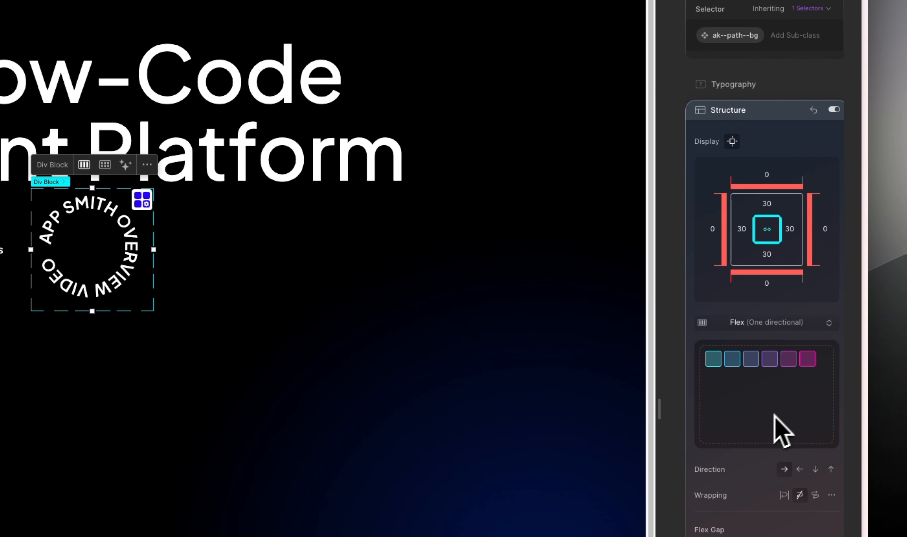
left_click(785, 489)
left_click(785, 514)
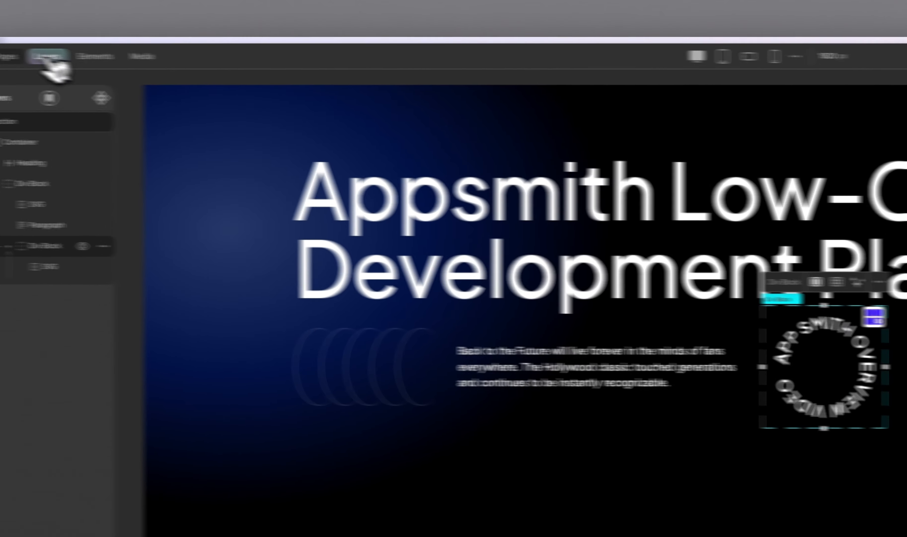
left_click(199, 70)
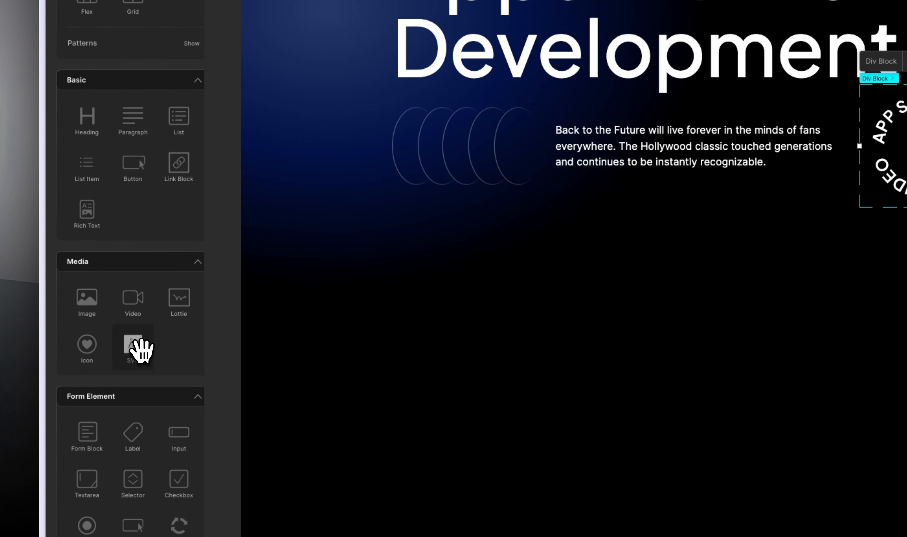
left_click(142, 350)
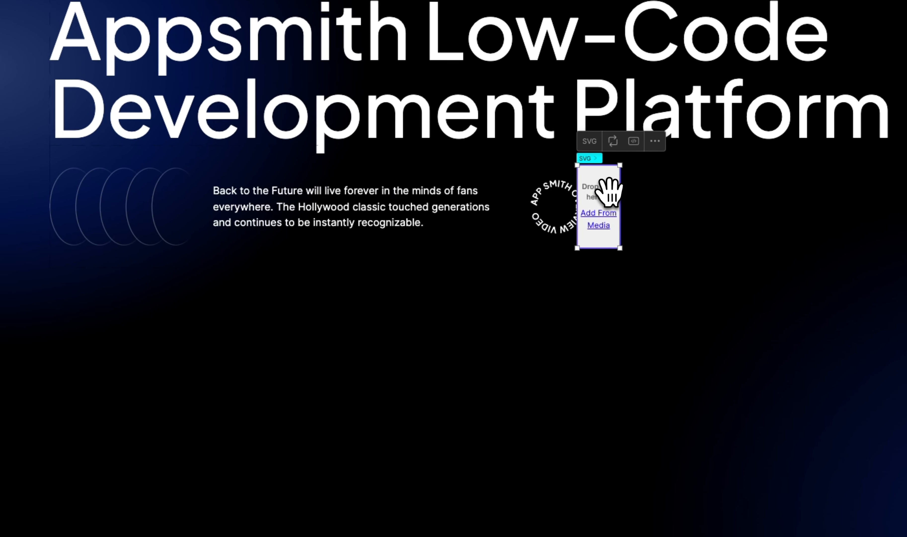
left_click(598, 223)
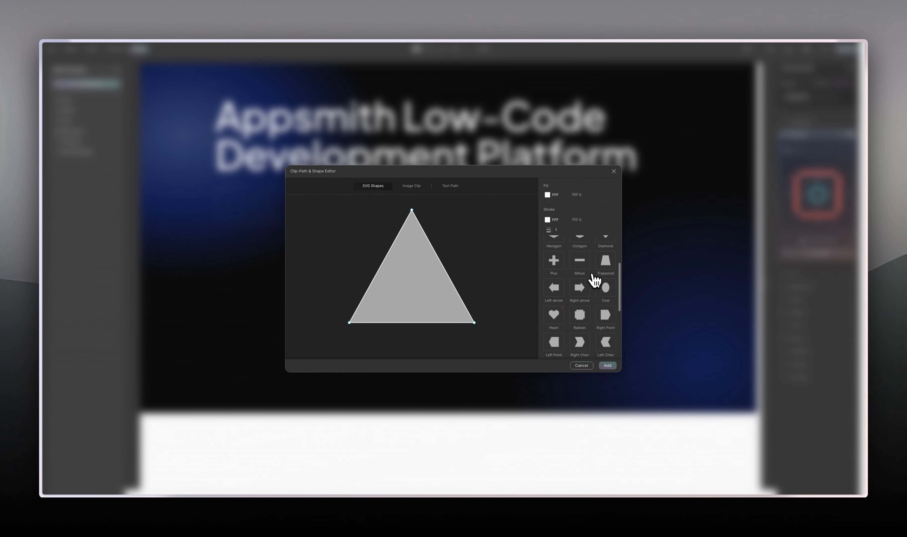
left_click(614, 171)
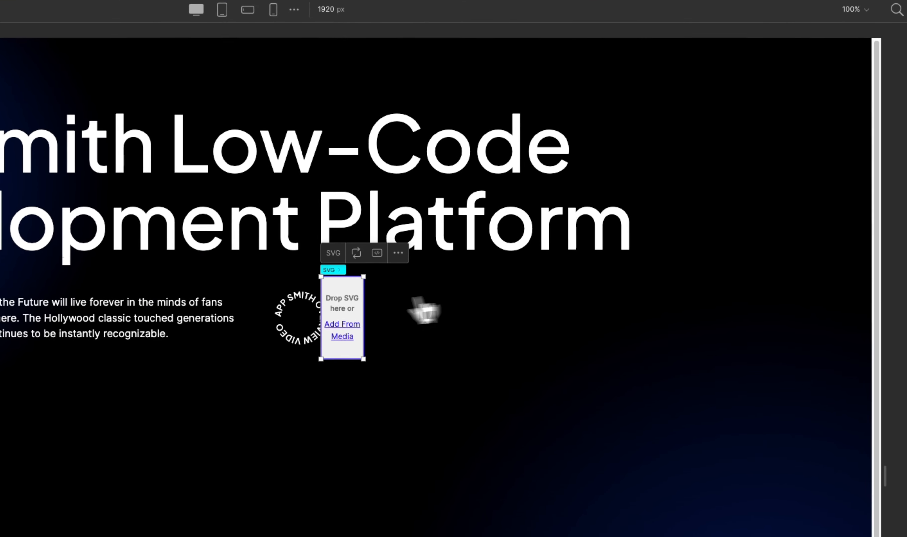
key("Delete")
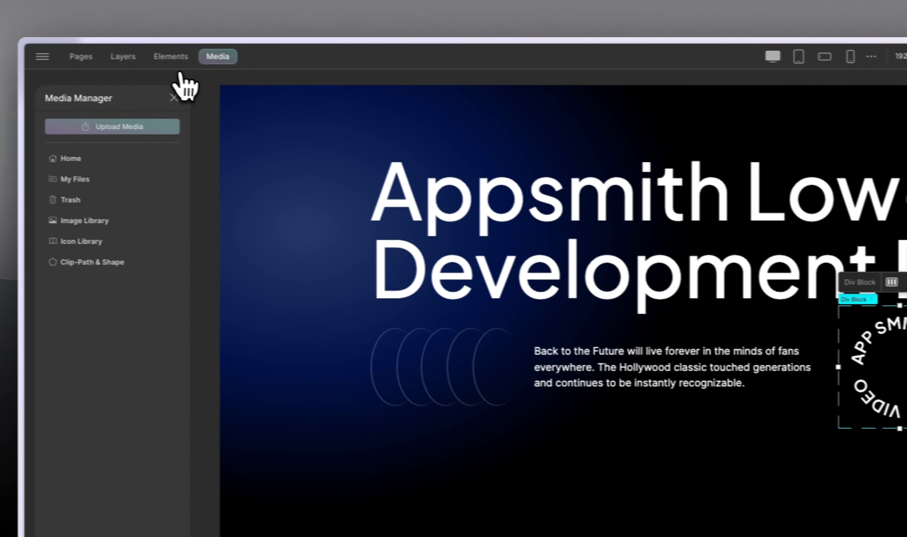
Insert an Icon element beside the circular text in the ak--path--bg div block and assign it the library icon named play.
left_click(186, 62)
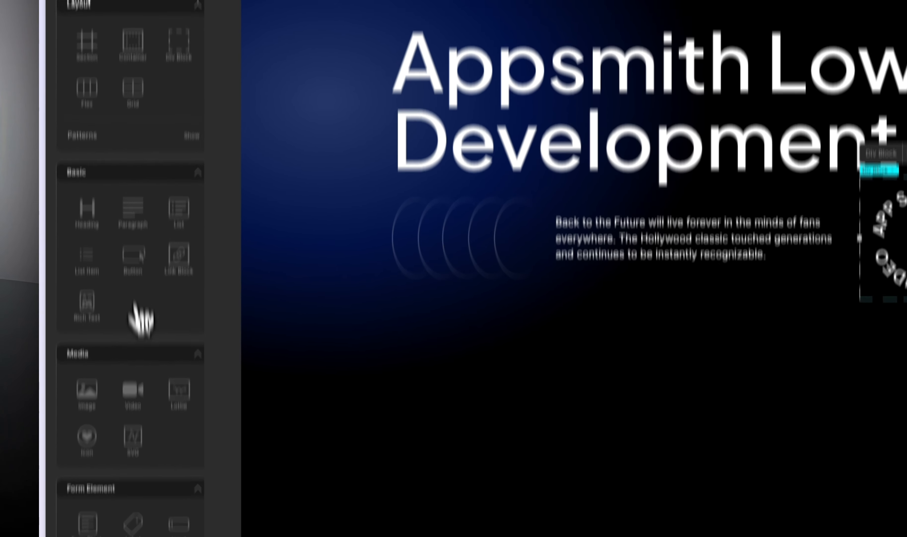
left_click(91, 355)
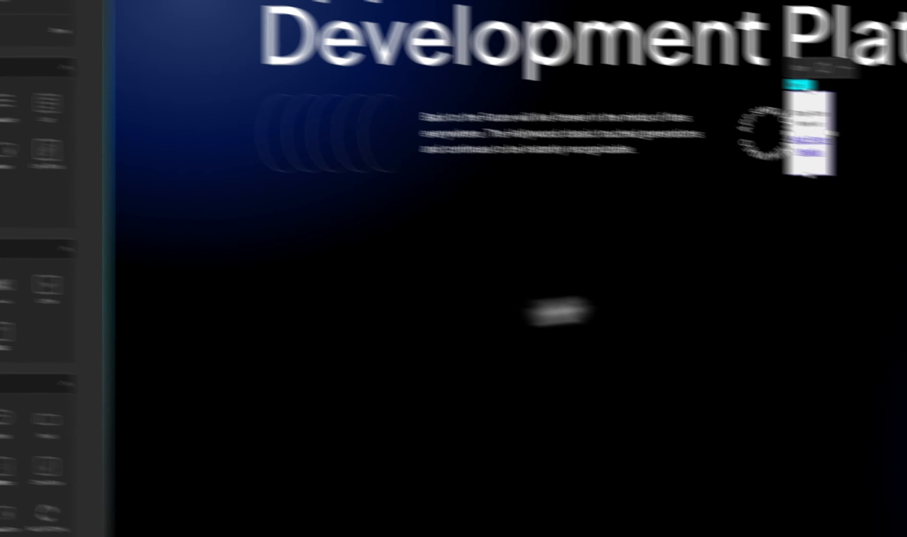
left_click(622, 269)
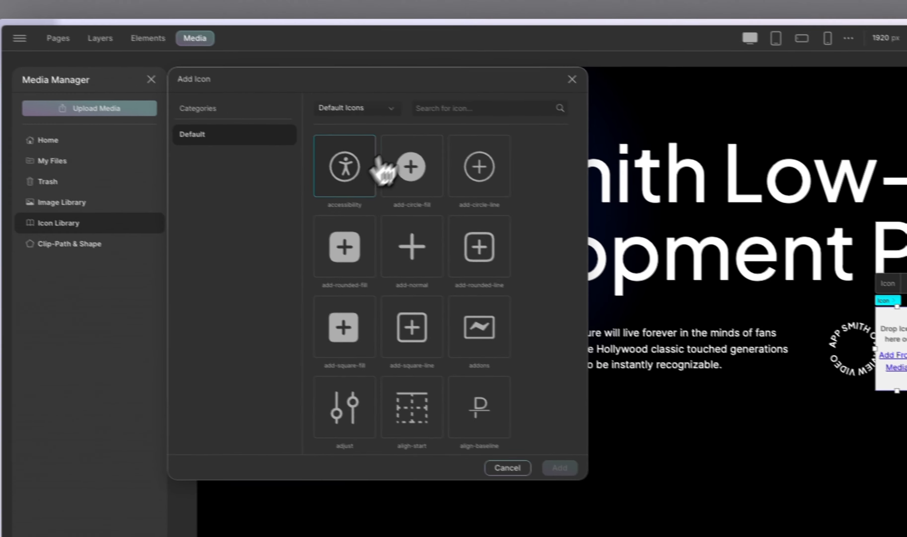
left_click(291, 50)
type("play")
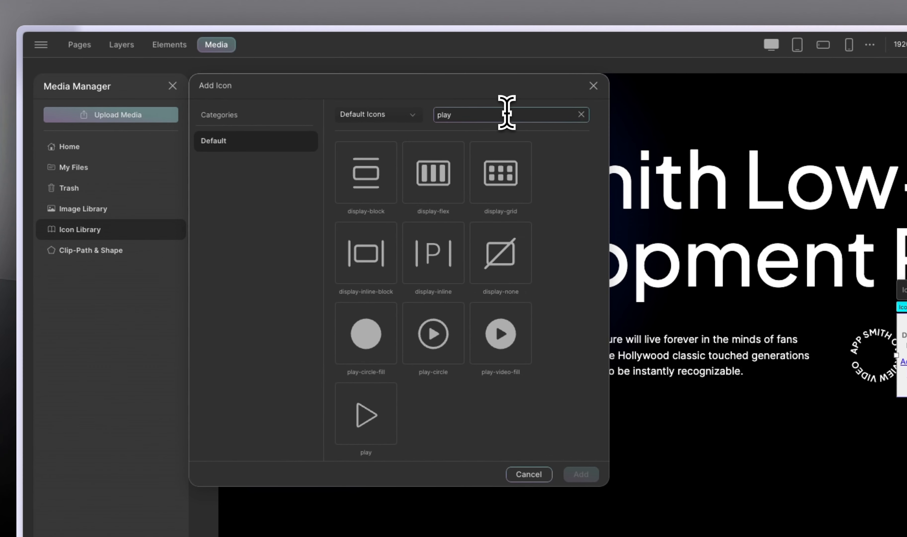
left_click(378, 412)
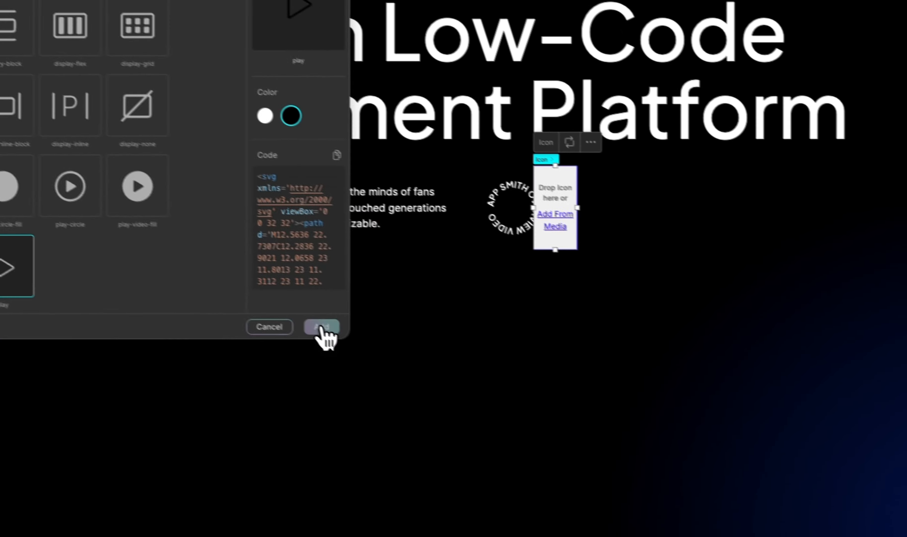
left_click(685, 475)
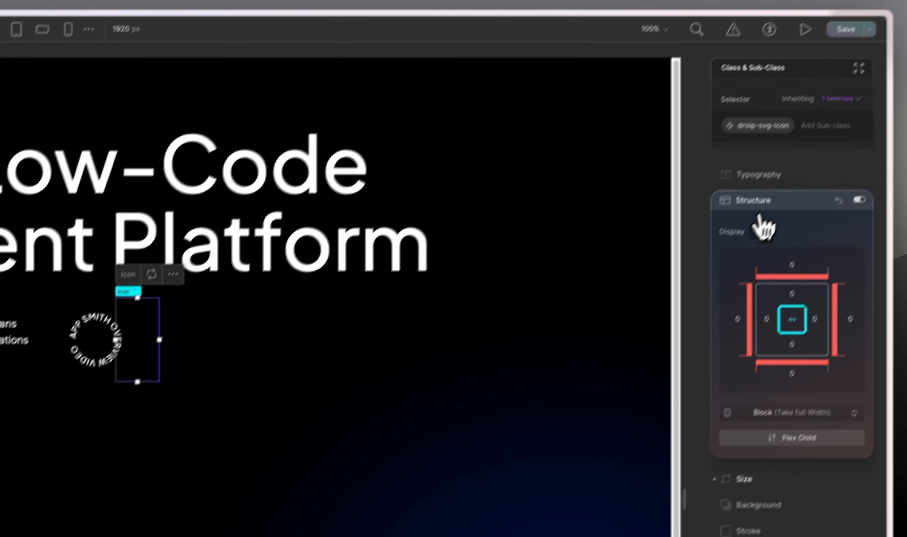
Replace the play icon's droip-svg-icon class with a new class named ak--playicon.
left_click(759, 203)
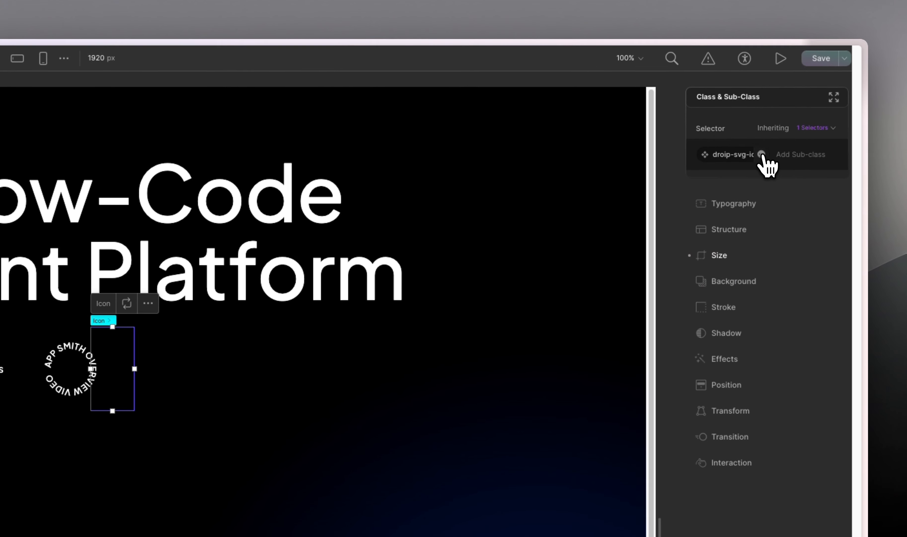
left_click(761, 153)
left_click(784, 184)
left_click(753, 154)
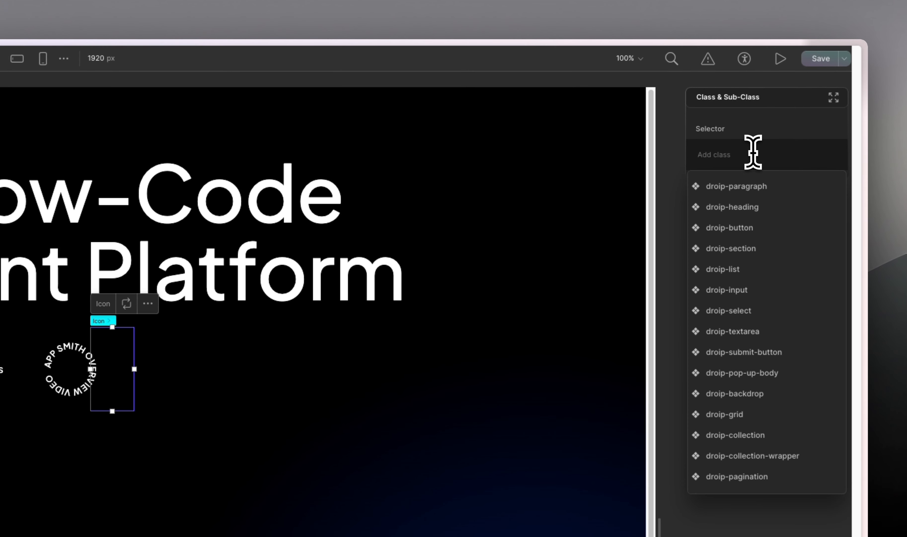
type("ak--icon")
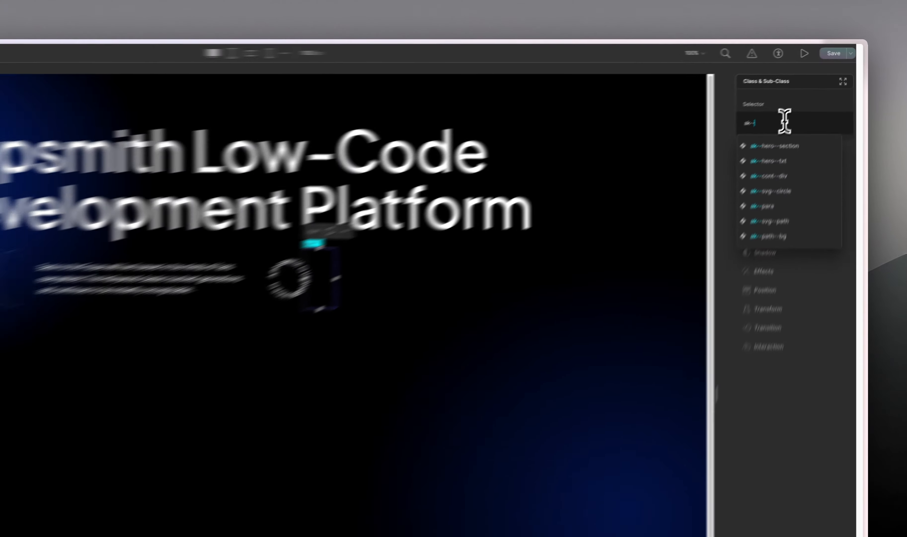
key("Return")
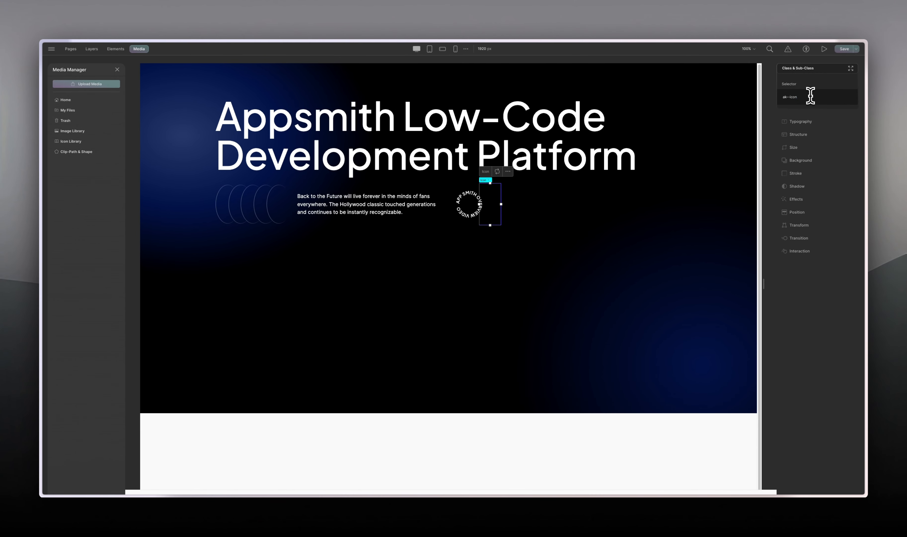
left_click(811, 95)
type("ak--p")
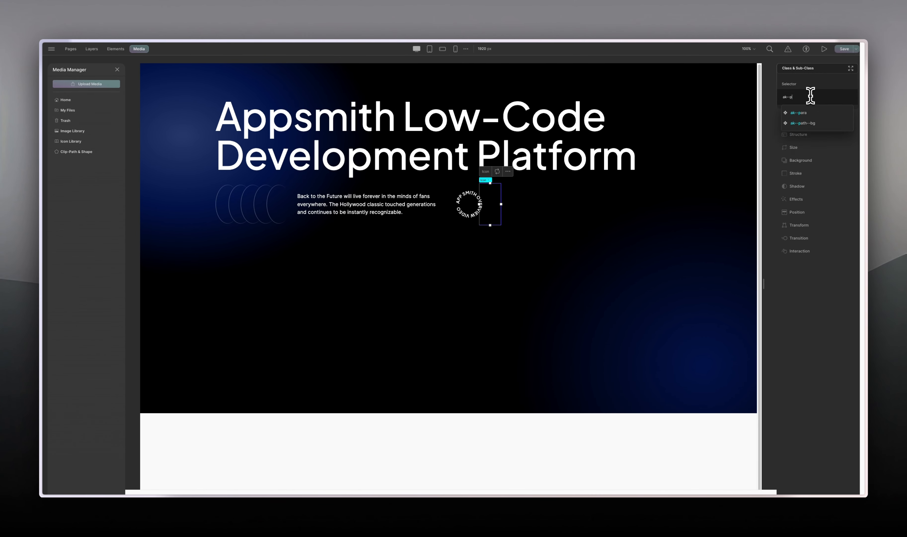
type("layicon")
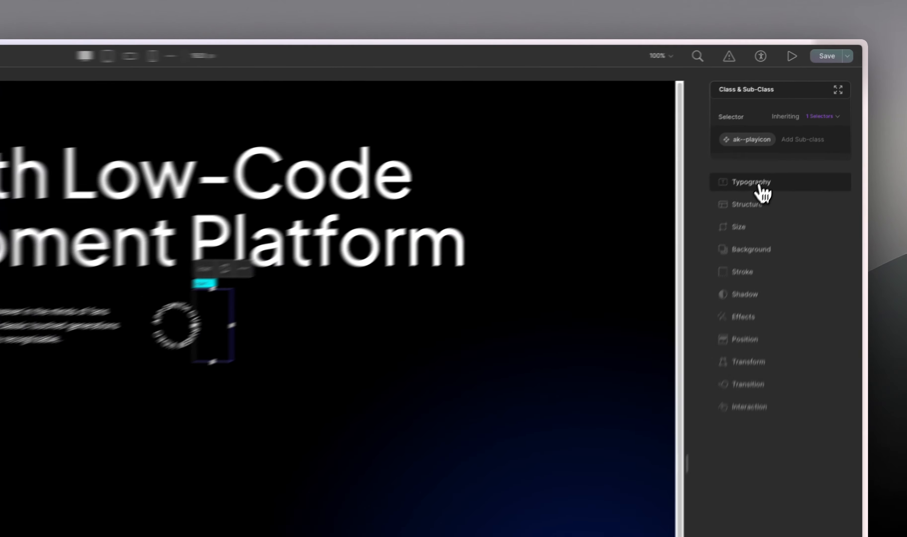
Set the play icon's typography color to white, FFFFFF.
left_click(807, 125)
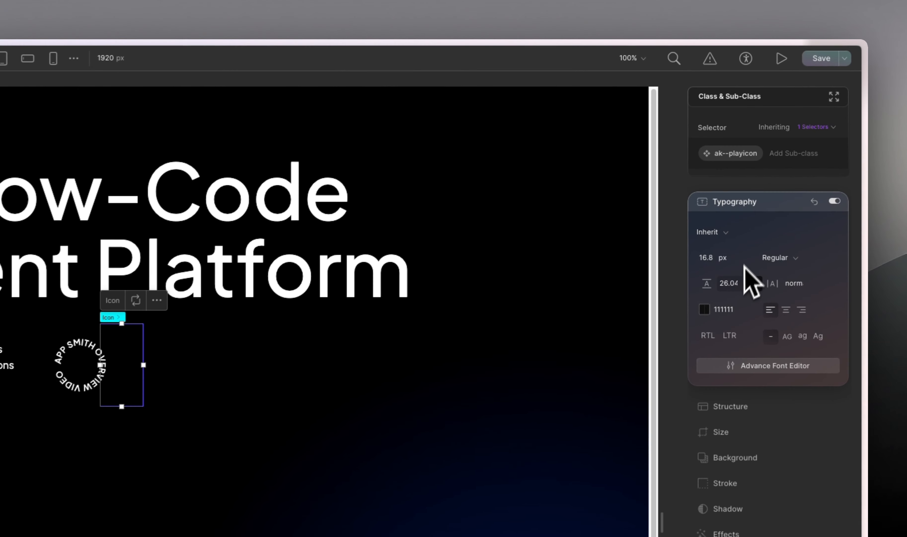
left_click(786, 176)
left_click_drag(641, 258, 477, 131)
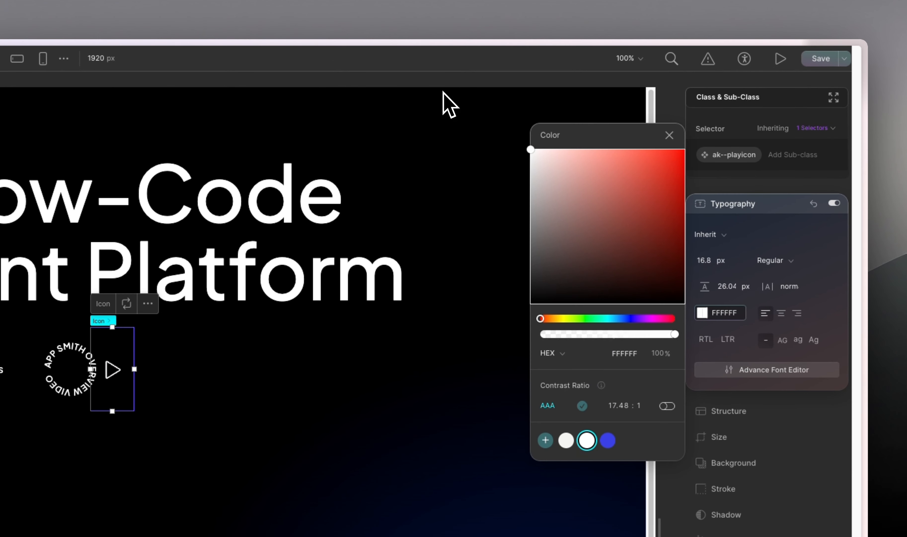
left_click(671, 138)
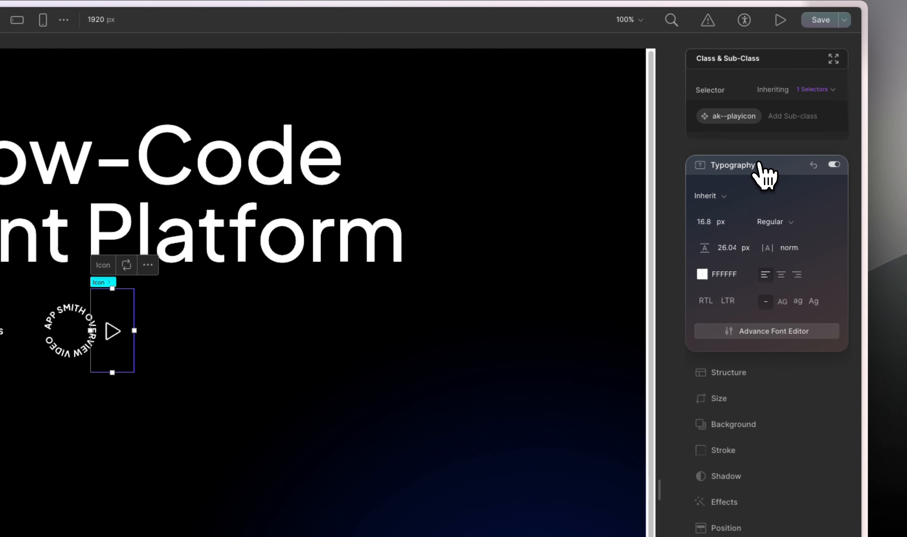
left_click(759, 165)
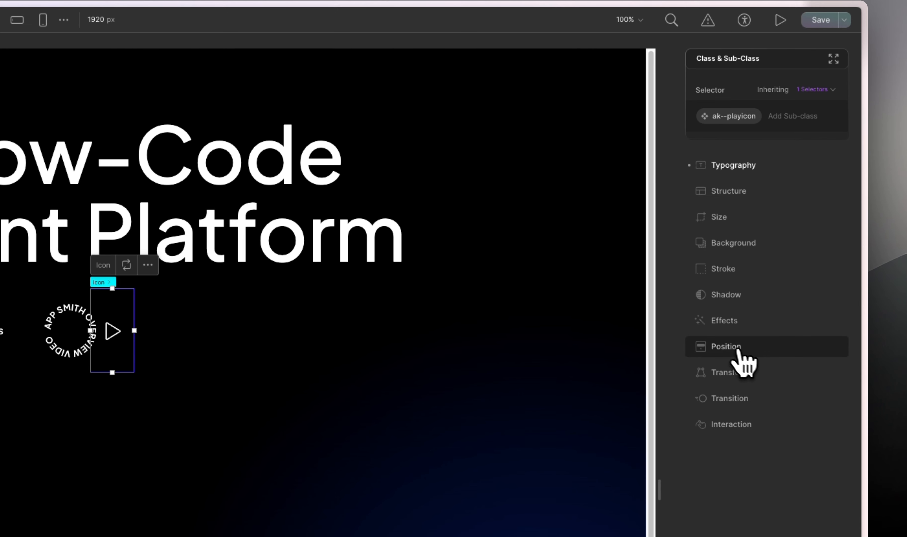
Change the play icon's position type to Absolute.
left_click(758, 365)
left_click(765, 372)
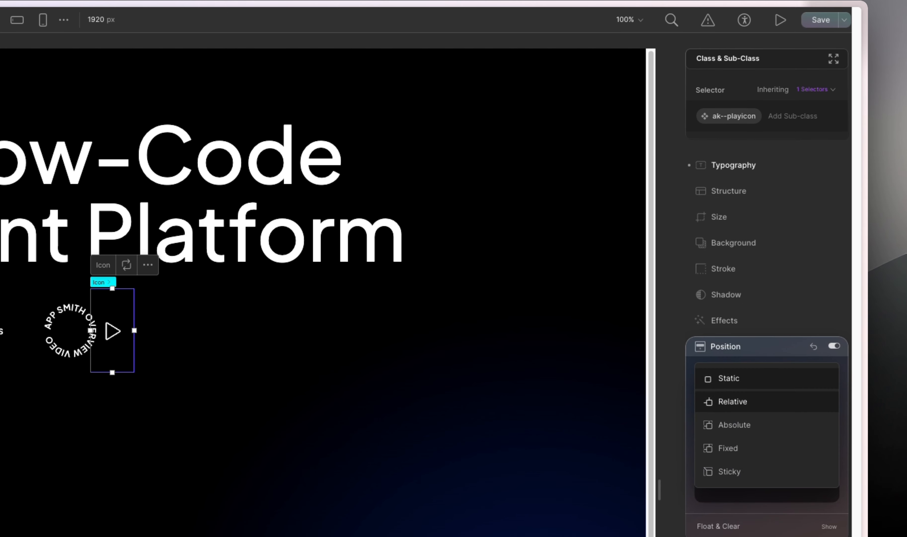
left_click(756, 425)
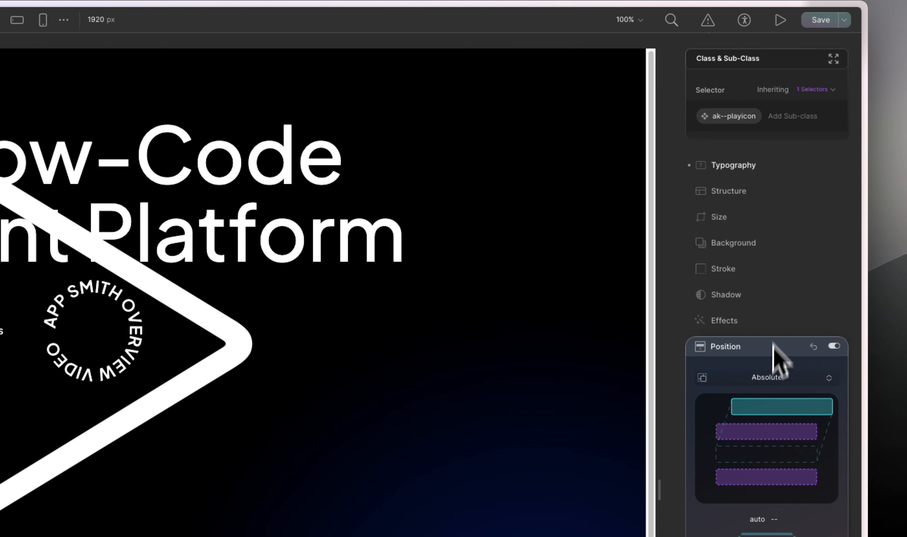
left_click(762, 336)
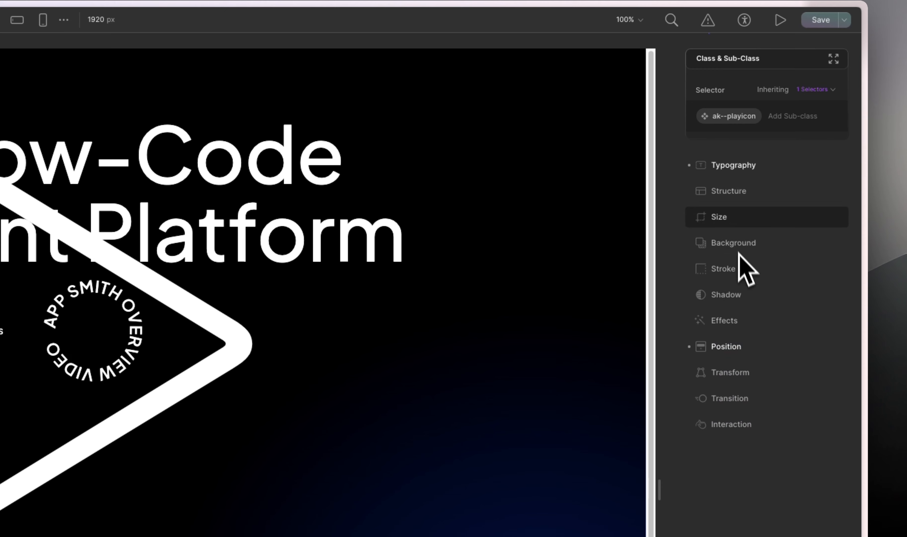
Link the play icon's width and height and set both to 70 px.
left_click(736, 221)
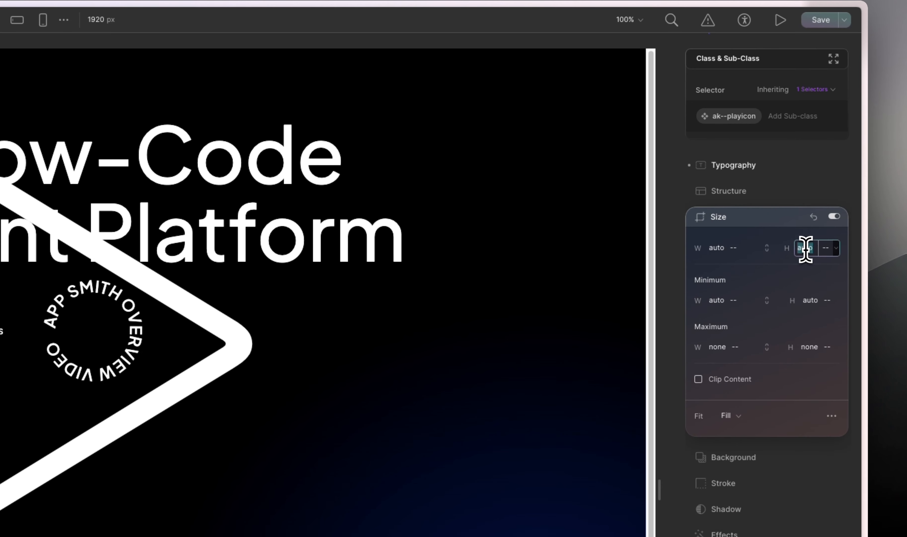
left_click(766, 248)
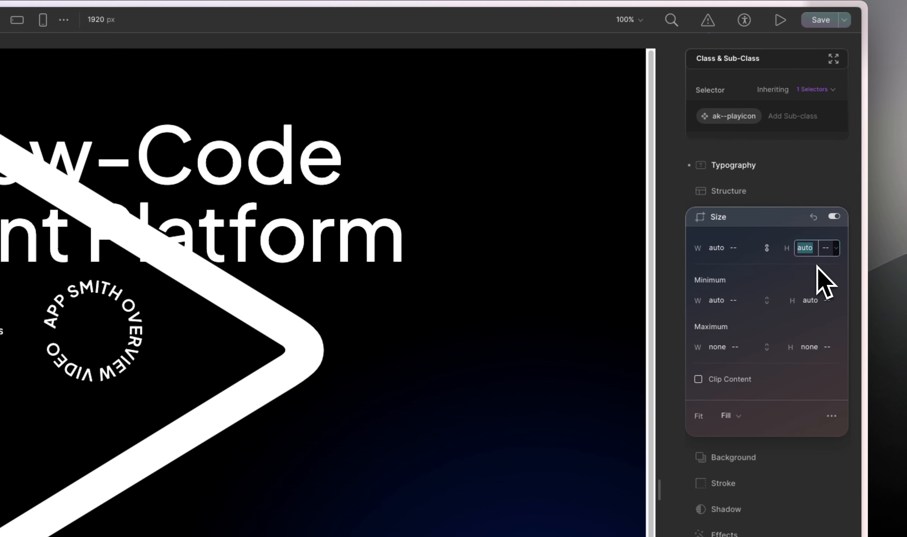
type("30")
key("Return")
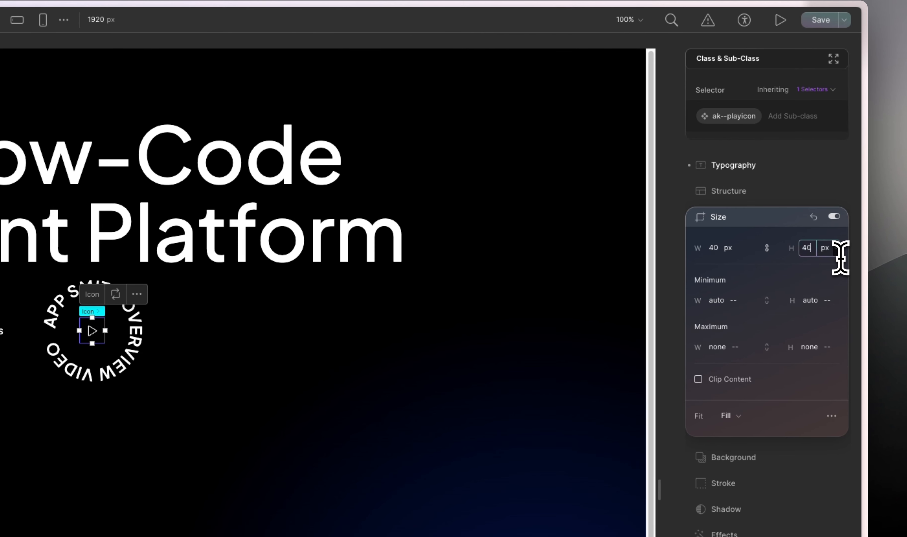
key("shift+Up")
key("shift+Up")
key("shift+Up")
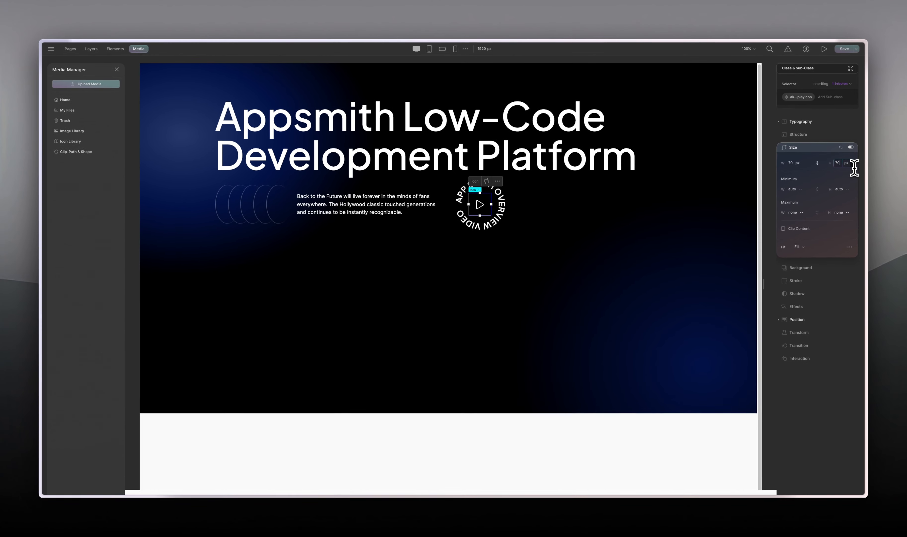
key("Return")
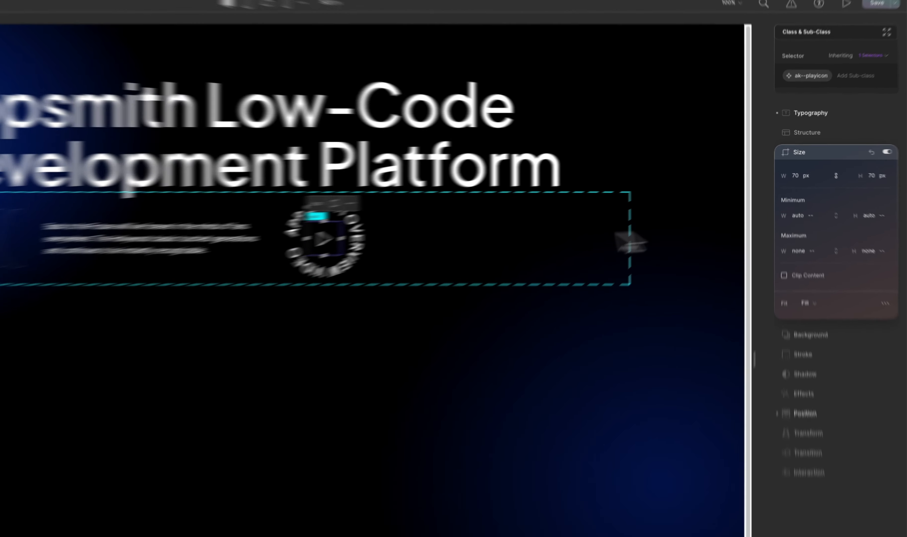
Add a linear gradient background to the ak--path--bg div block around the circular text.
left_click(586, 208)
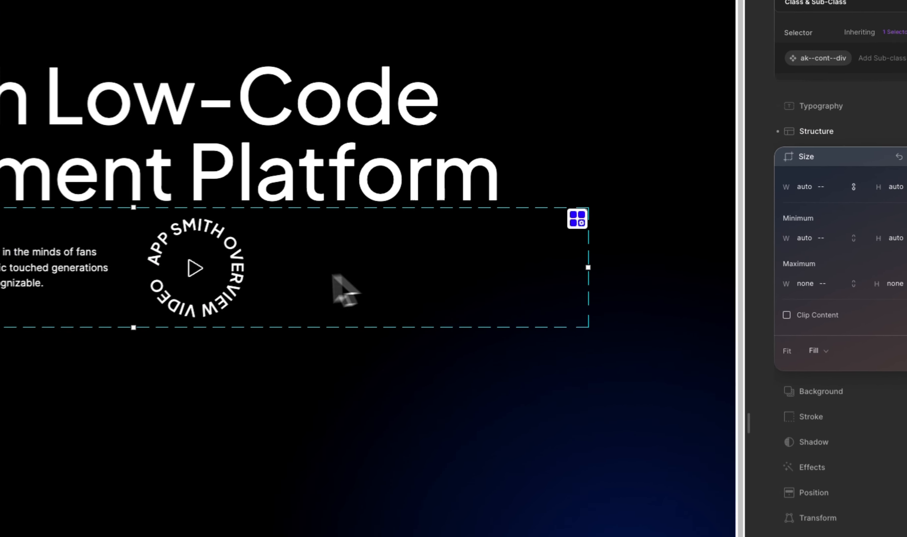
left_click(291, 256)
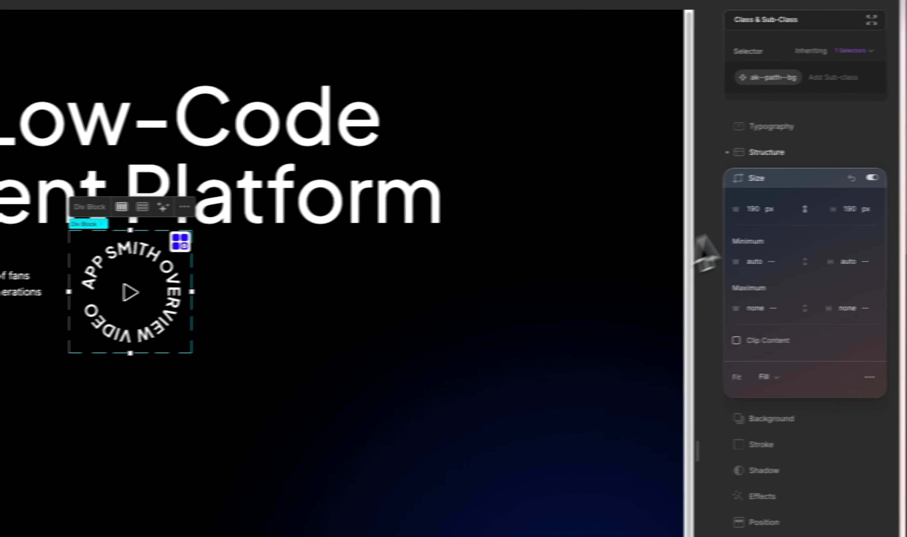
left_click(891, 171)
left_click(753, 210)
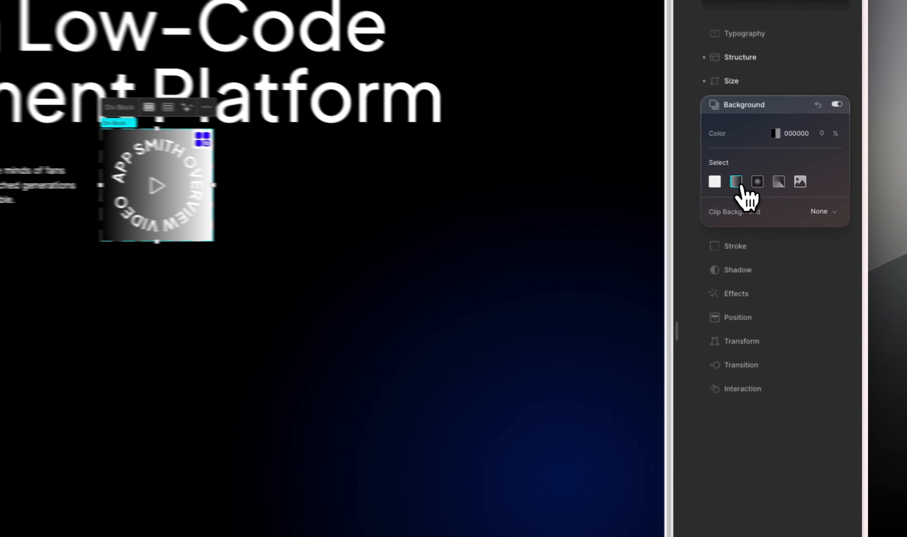
left_click(796, 202)
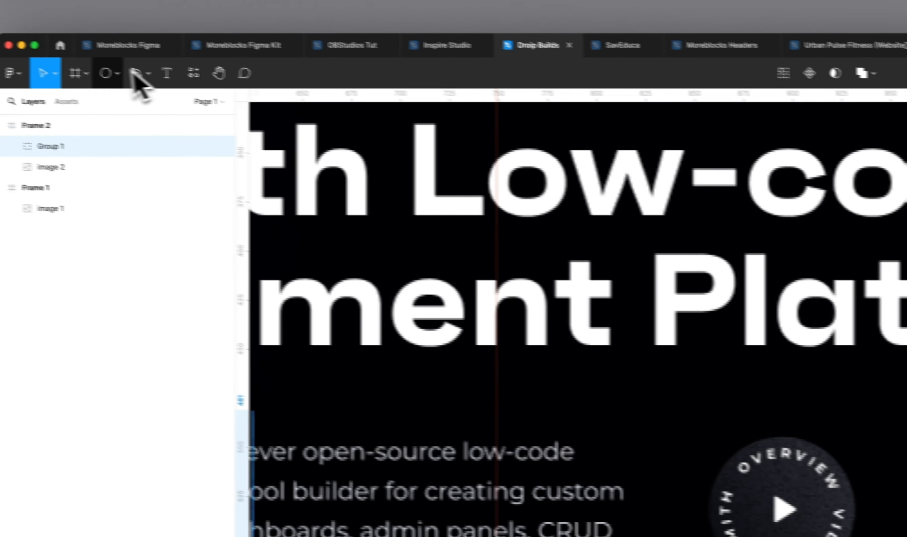
Switch to Figma, draw an ellipse about 87 × 103 beside the video badge, and sample its fill as 121318 from the badge.
left_click(145, 79)
left_click_drag(538, 279, 710, 481)
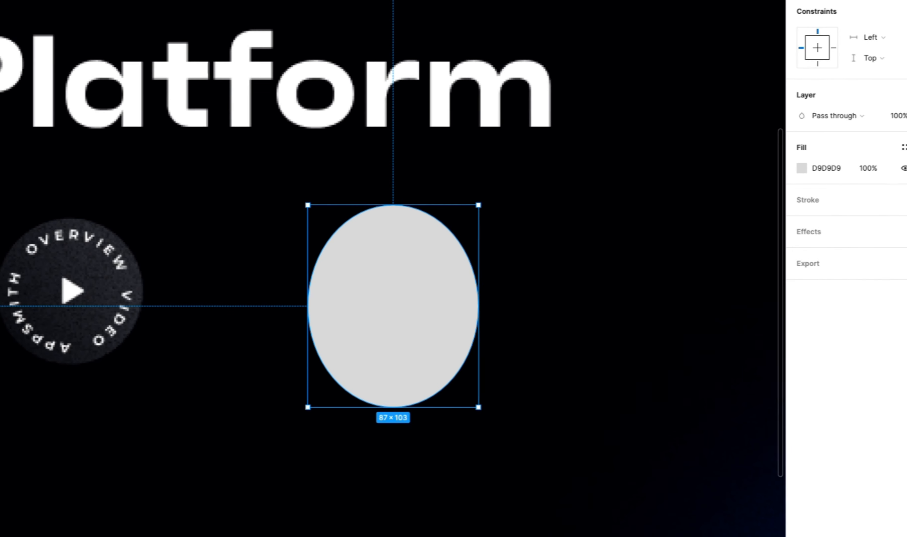
left_click(729, 181)
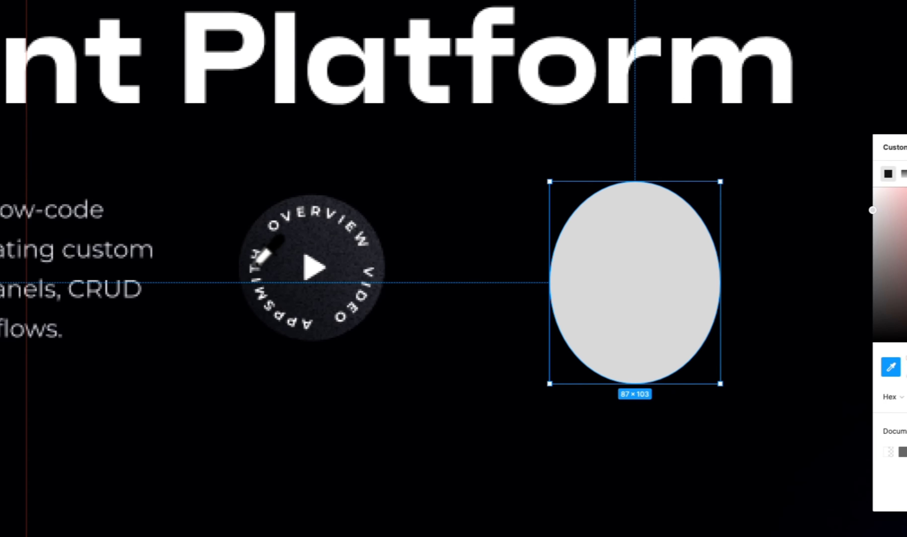
left_click(261, 266)
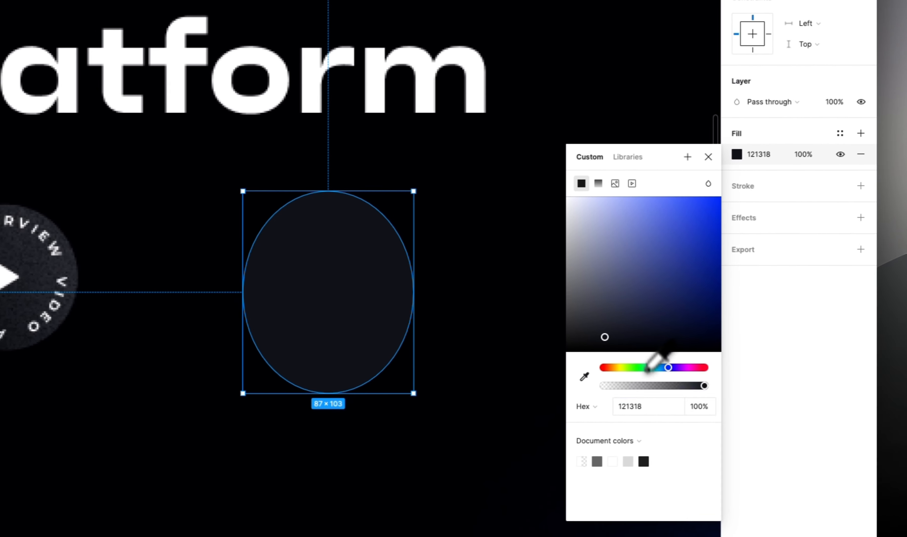
Copy the ellipse's hex color from Figma and, back in Droip, set the linear gradient's black stop to 121318.
left_click(724, 404)
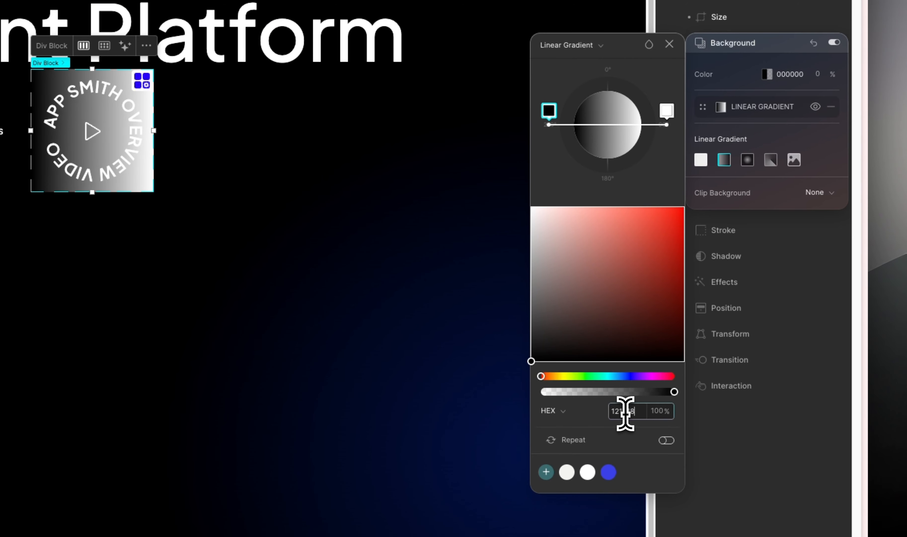
key("Return")
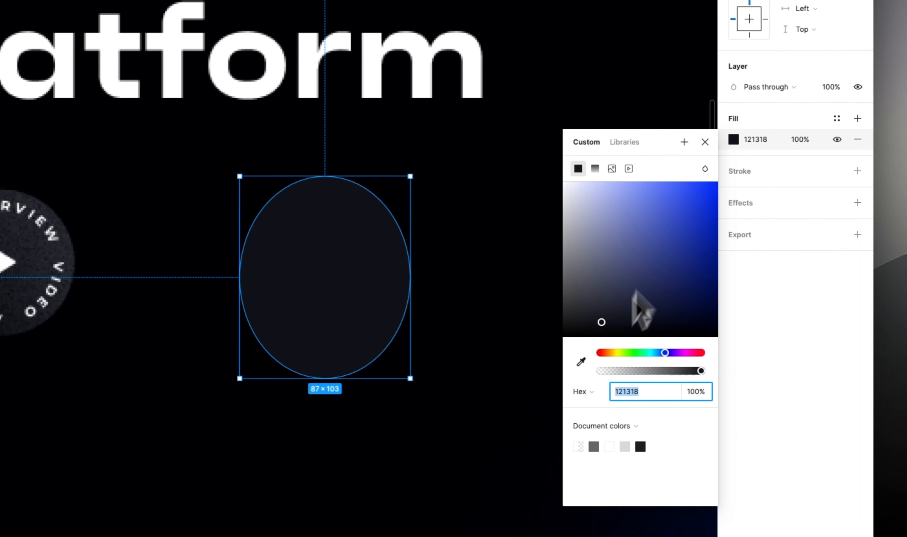
Sample a lighter badge shade for the ellipse in Figma and, back in Droip, apply its hex to the linear gradient's white stop.
left_click(581, 361)
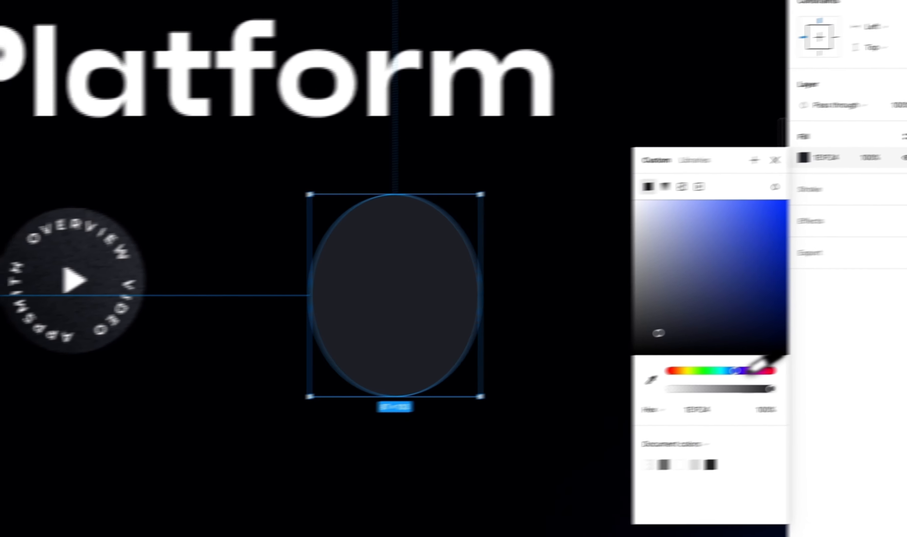
double_click(638, 419)
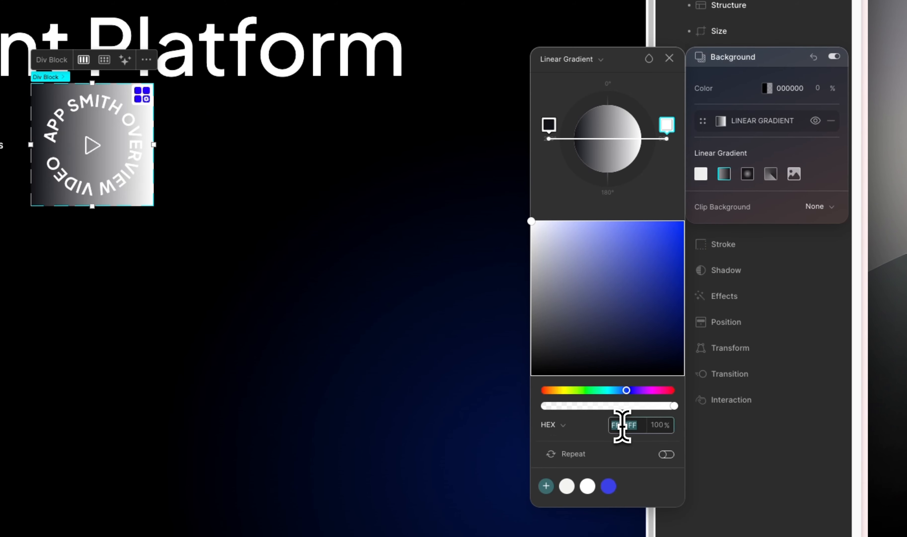
key("Return")
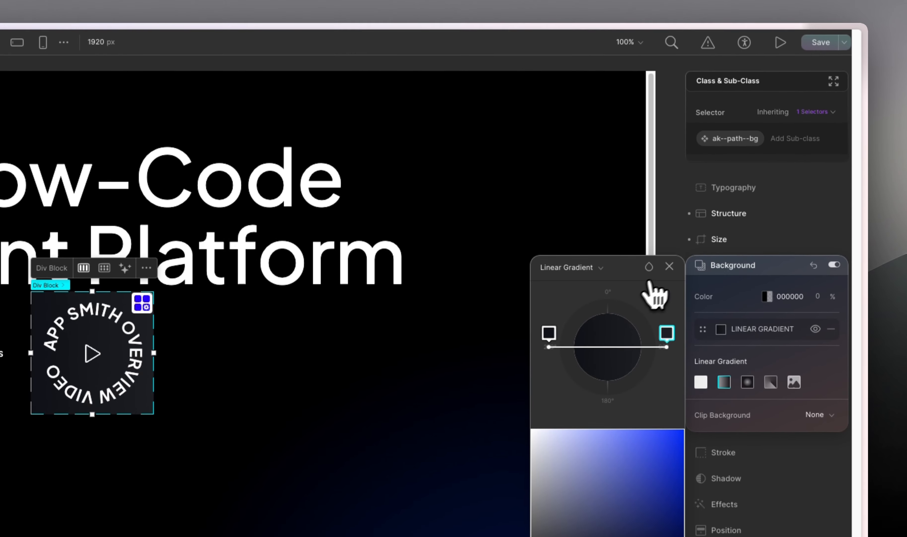
left_click(669, 58)
left_click(773, 61)
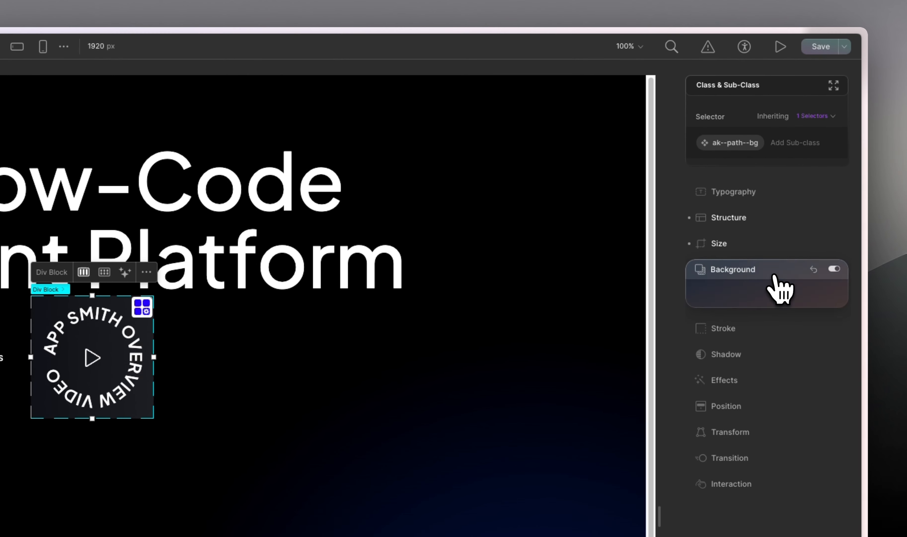
Set the corner radius of the ak--path--bg div block to 100% and save the page.
left_click(199, 385)
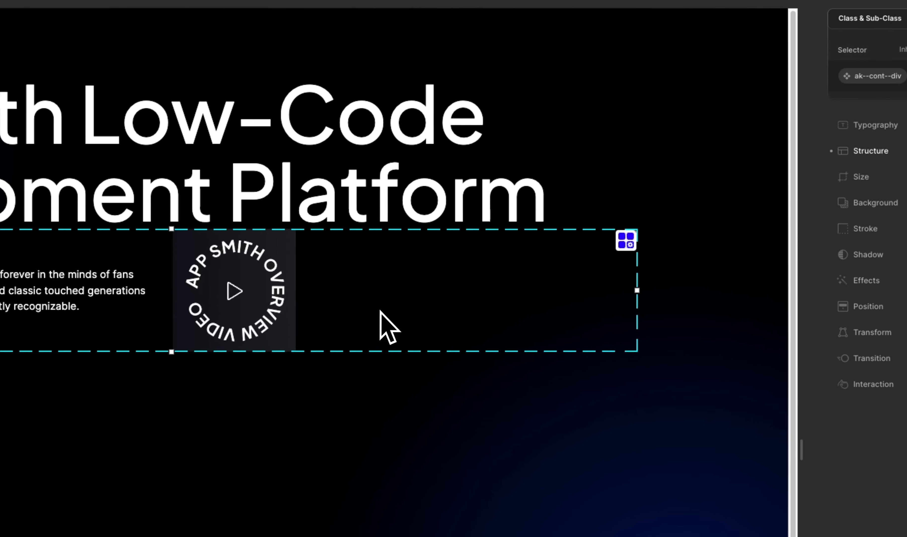
left_click(293, 236)
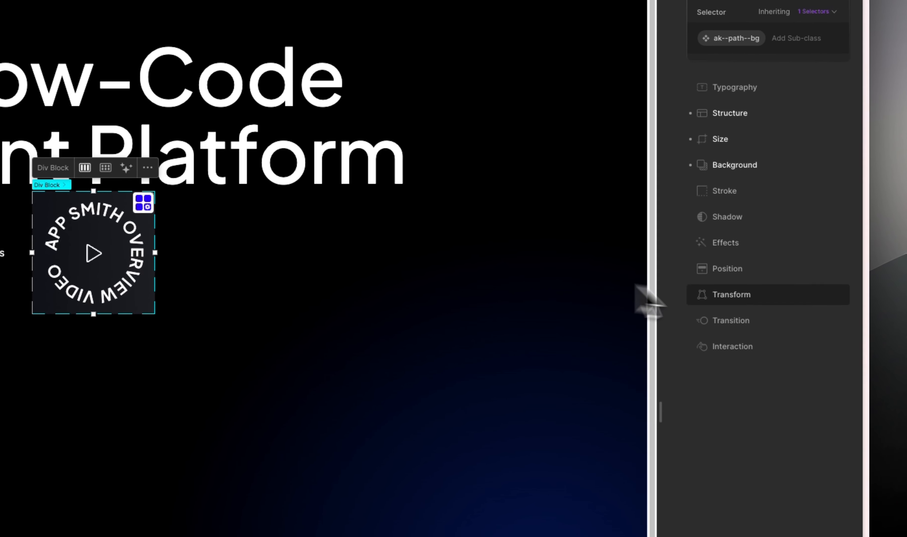
left_click(758, 195)
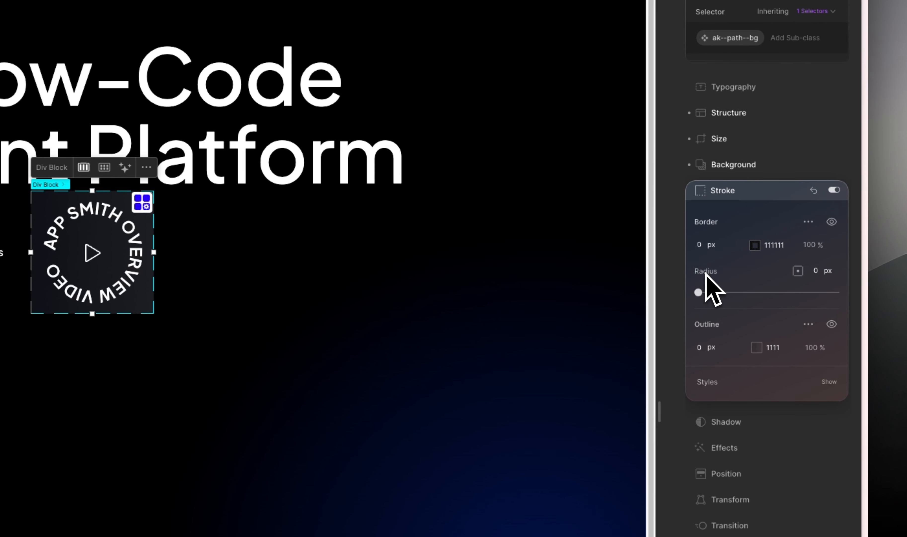
left_click(816, 271)
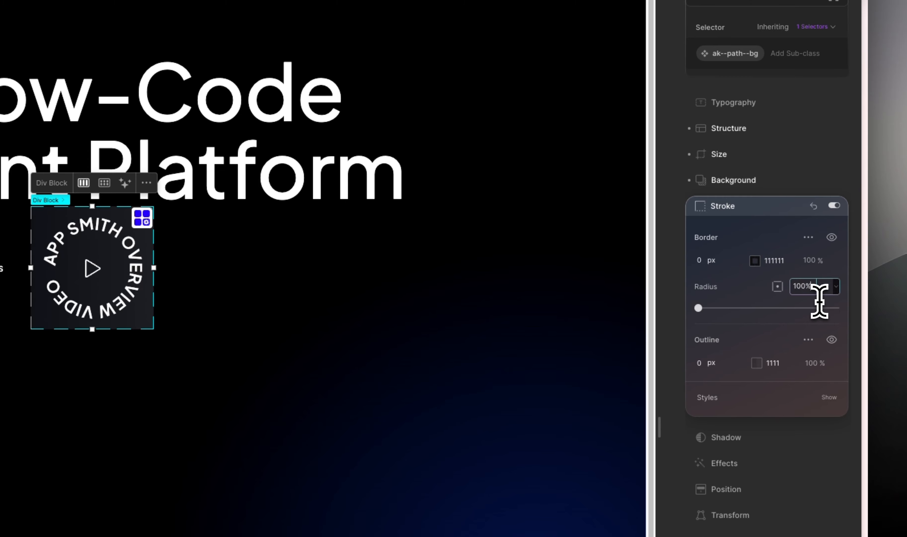
left_click(310, 312)
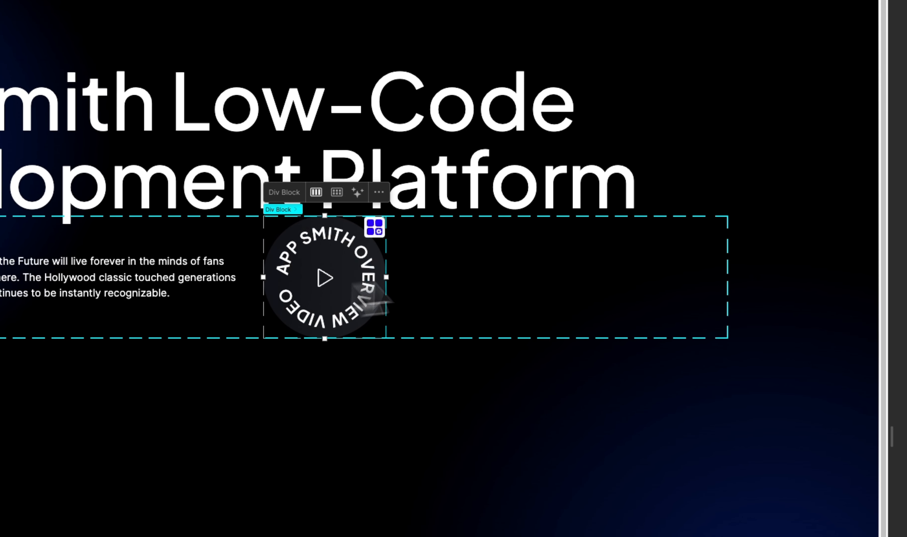
left_click(784, 132)
left_click(819, 60)
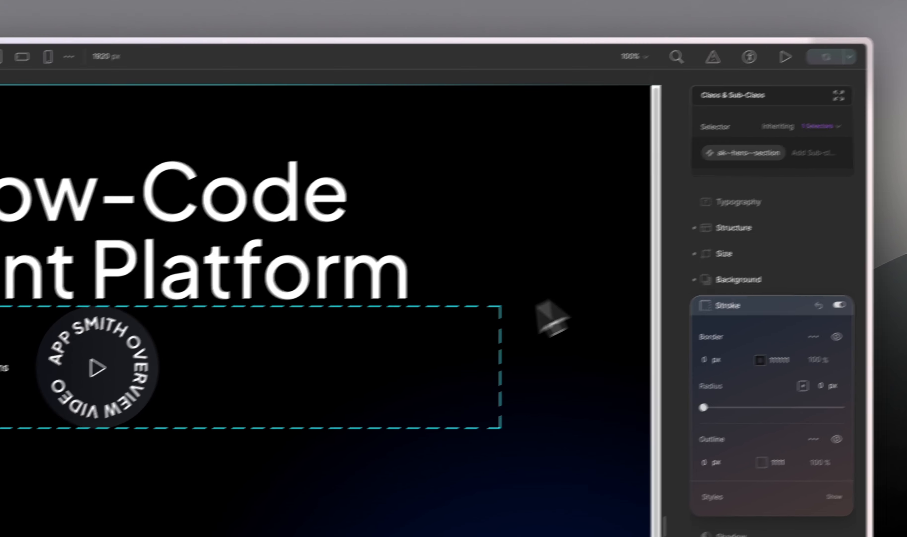